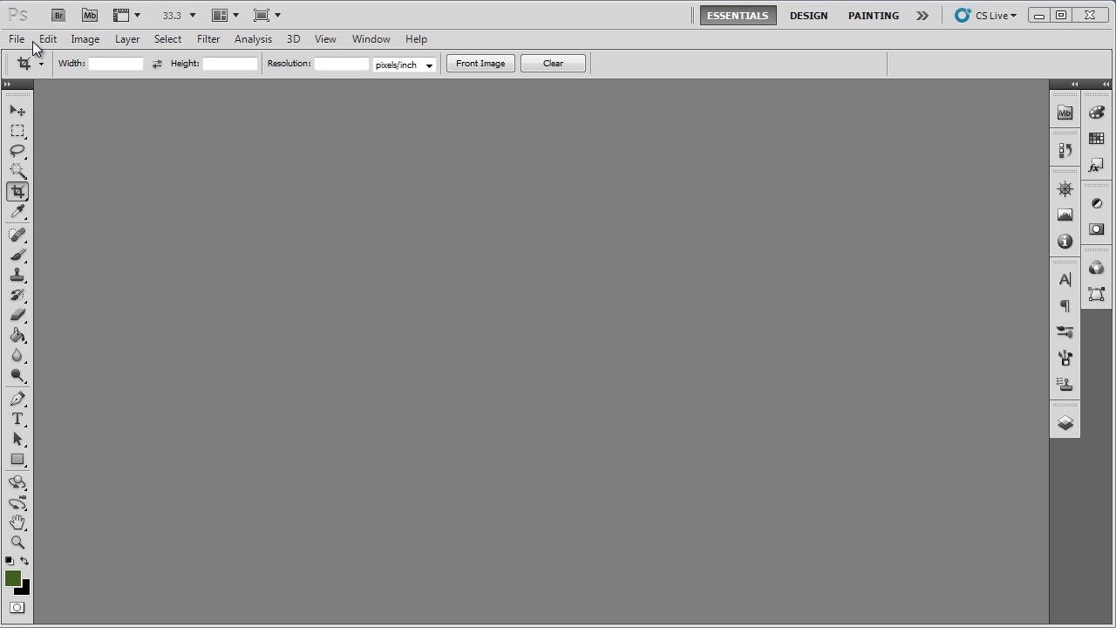
# Step: Create a new transparent CMYK document, 11.6 × 17.5 inches at 300 pixels/inch
pyautogui.click(17, 40)
pyautogui.click(28, 55)
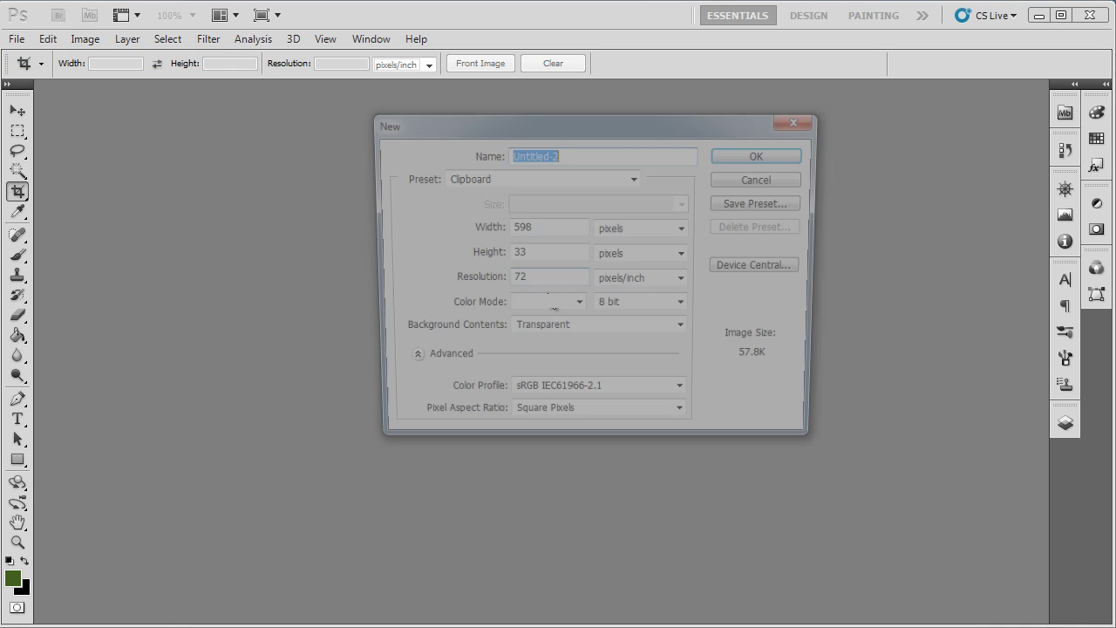
pyautogui.click(648, 231)
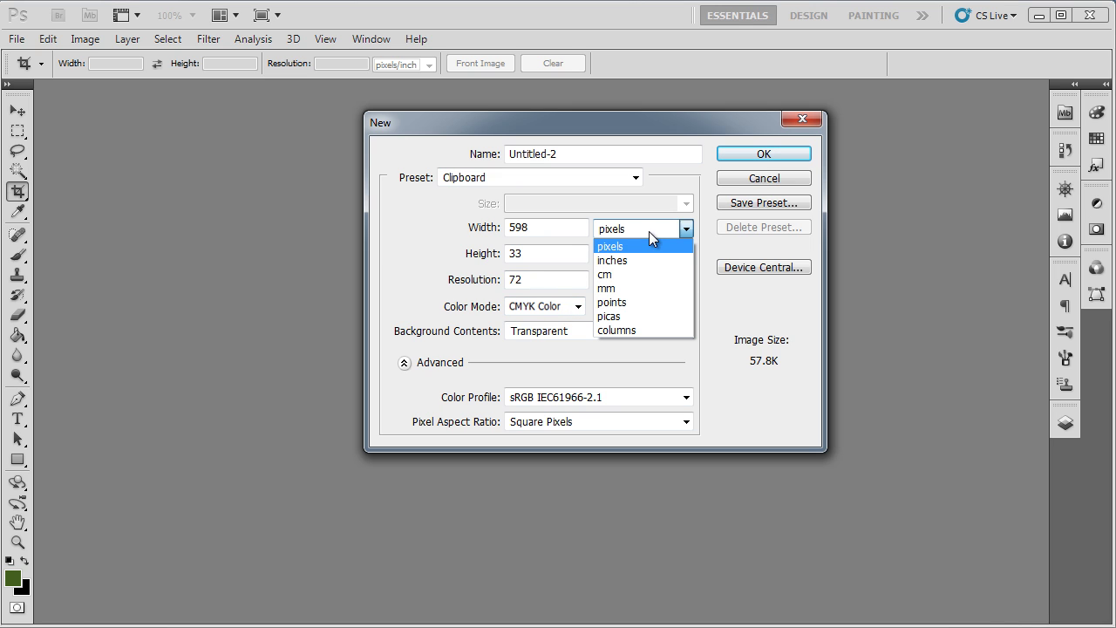
pyautogui.click(648, 259)
pyautogui.moveTo(546, 227); pyautogui.dragTo(480, 232)
pyautogui.write('11.6')
pyautogui.press('Tab')
pyautogui.press('Tab')
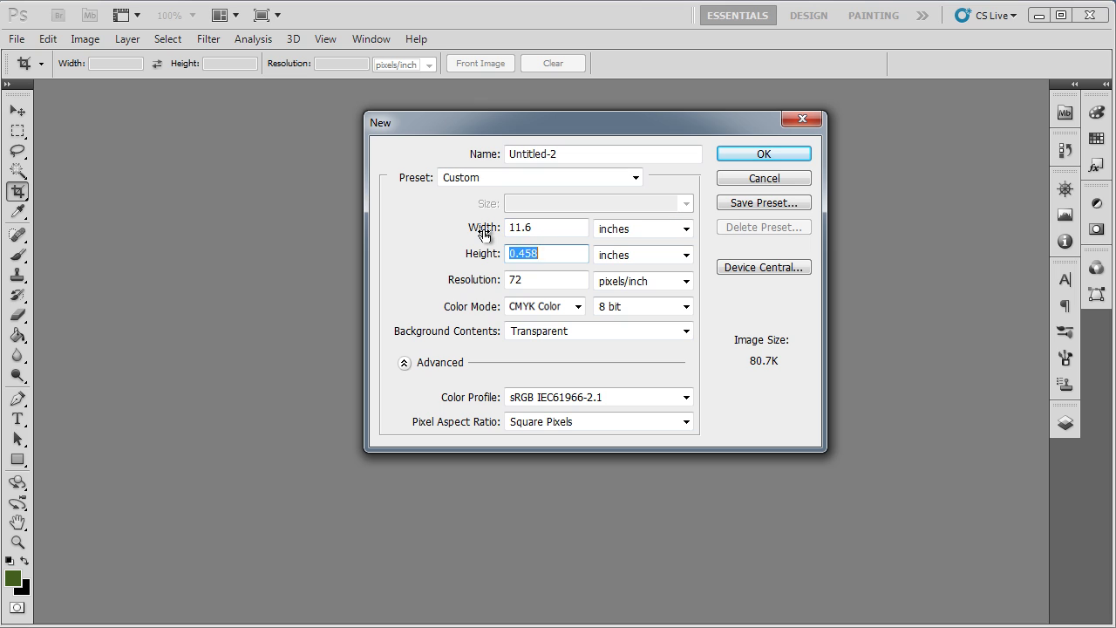
pyautogui.write('17.5')
pyautogui.press('Tab')
pyautogui.press('Tab')
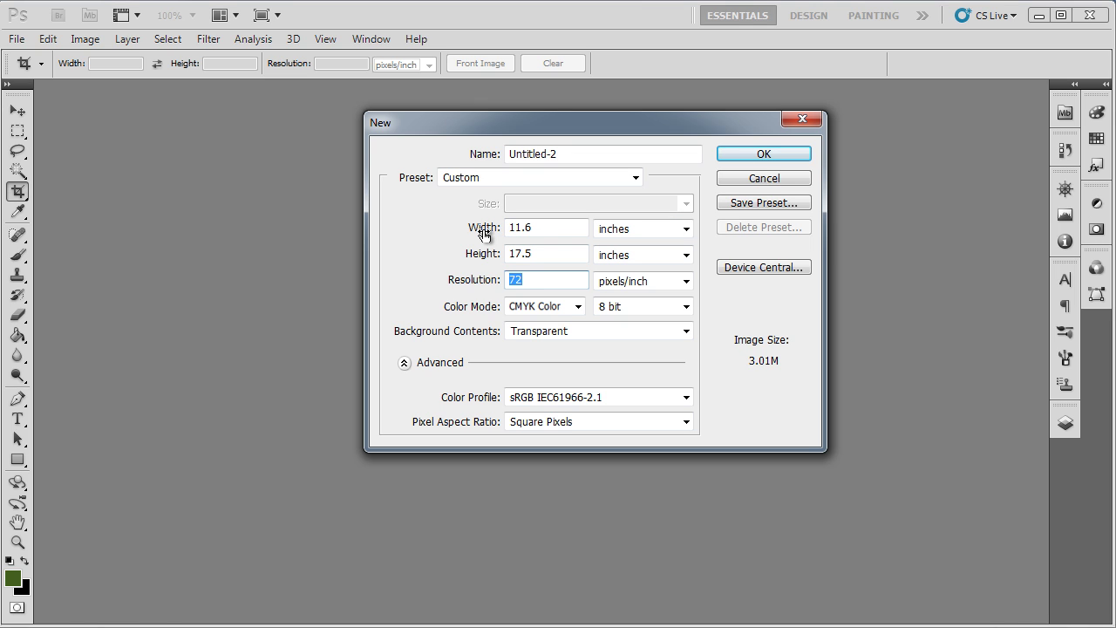
pyautogui.write('300')
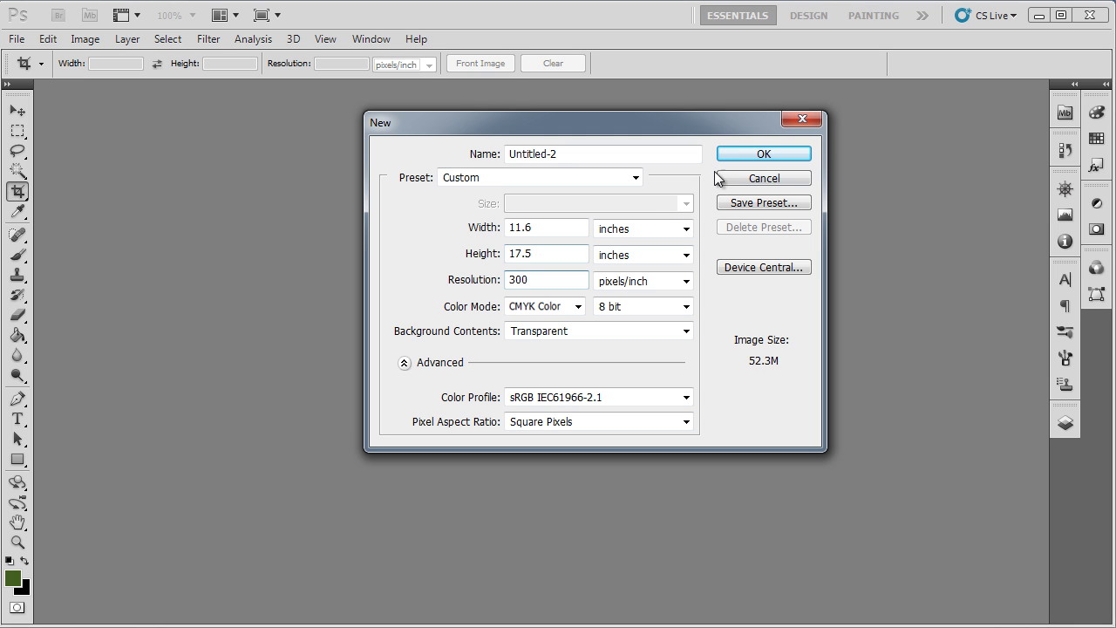
pyautogui.click(743, 157)
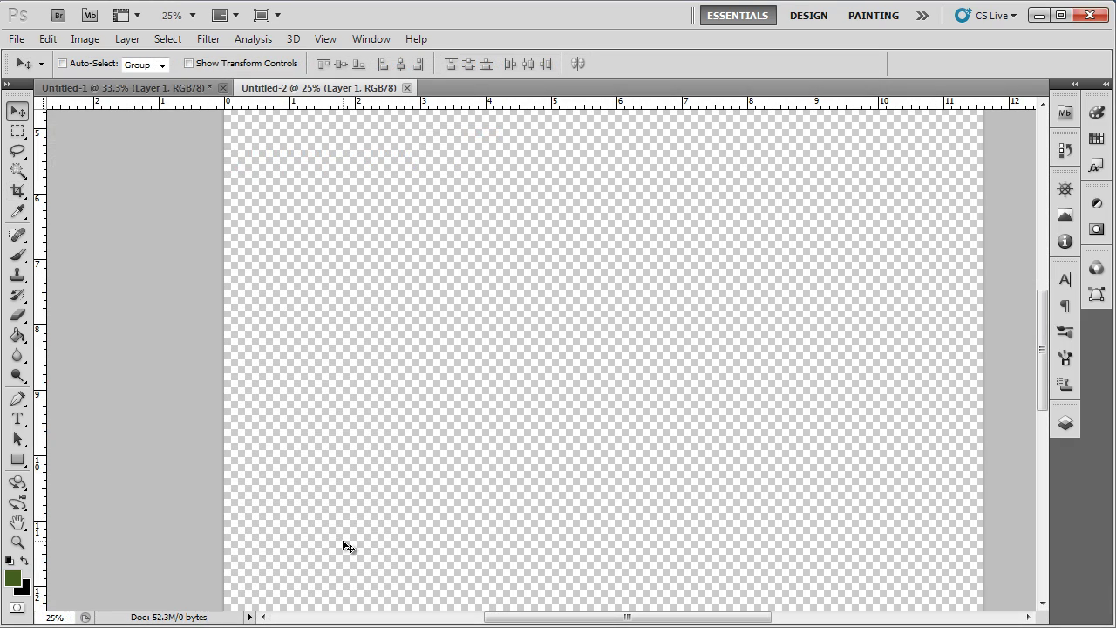
# Step: Add horizontal guides at about 8.3 and 9.2 inches and along the canvas top edge
pyautogui.moveTo(127, 102); pyautogui.dragTo(89, 344)
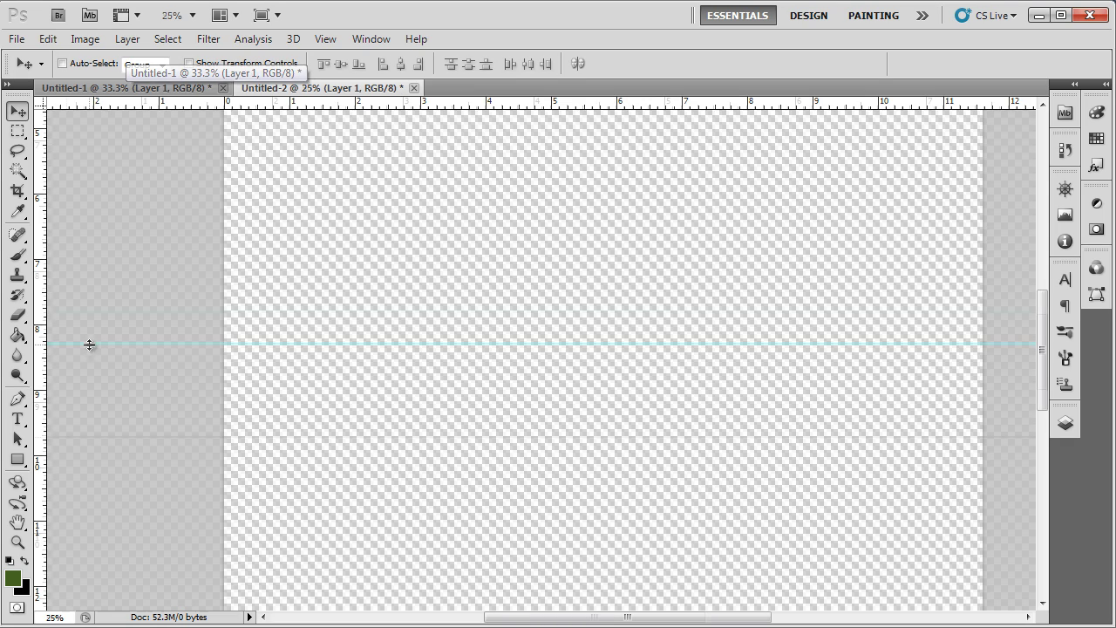
pyautogui.hotkey('ctrl', '+')
pyautogui.hotkey('ctrl', '+')
pyautogui.moveTo(79, 103); pyautogui.dragTo(66, 435)
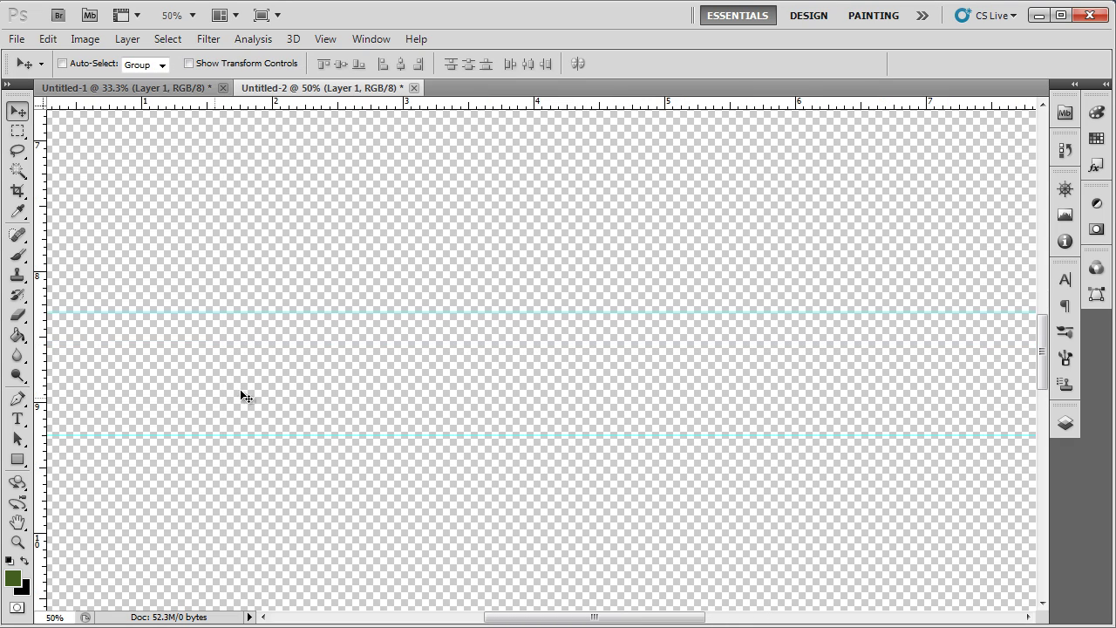
pyautogui.hotkey('ctrl', '-')
pyautogui.hotkey('ctrl', '-')
pyautogui.hotkey('ctrl', '-')
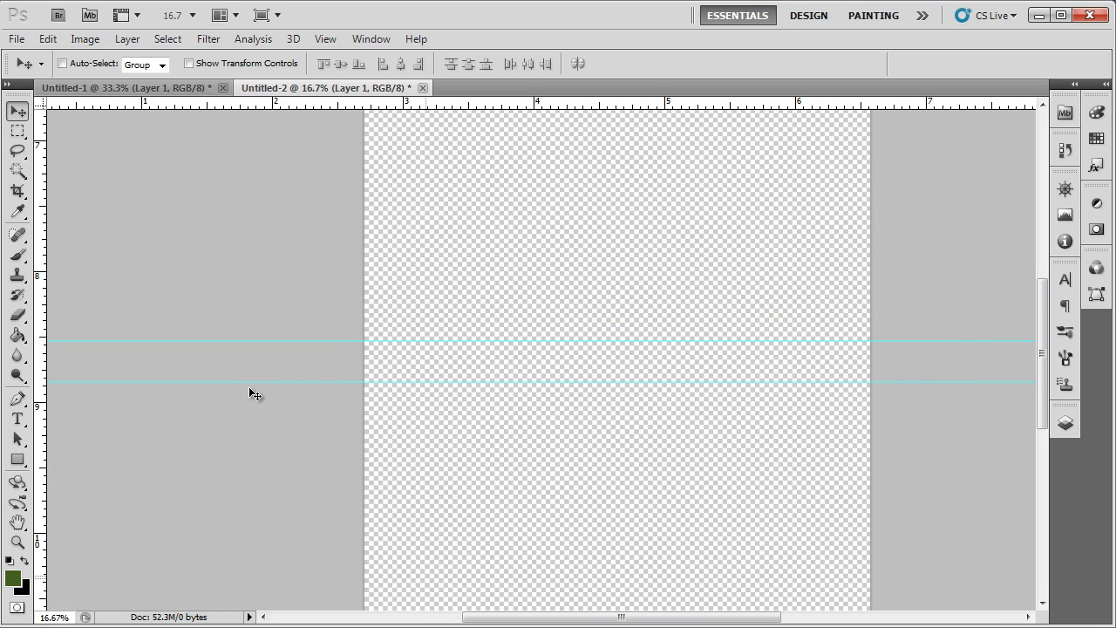
pyautogui.hotkey('ctrl', '+')
pyautogui.moveTo(299, 102); pyautogui.dragTo(294, 184)
pyautogui.scroll(-2, 299, 252)
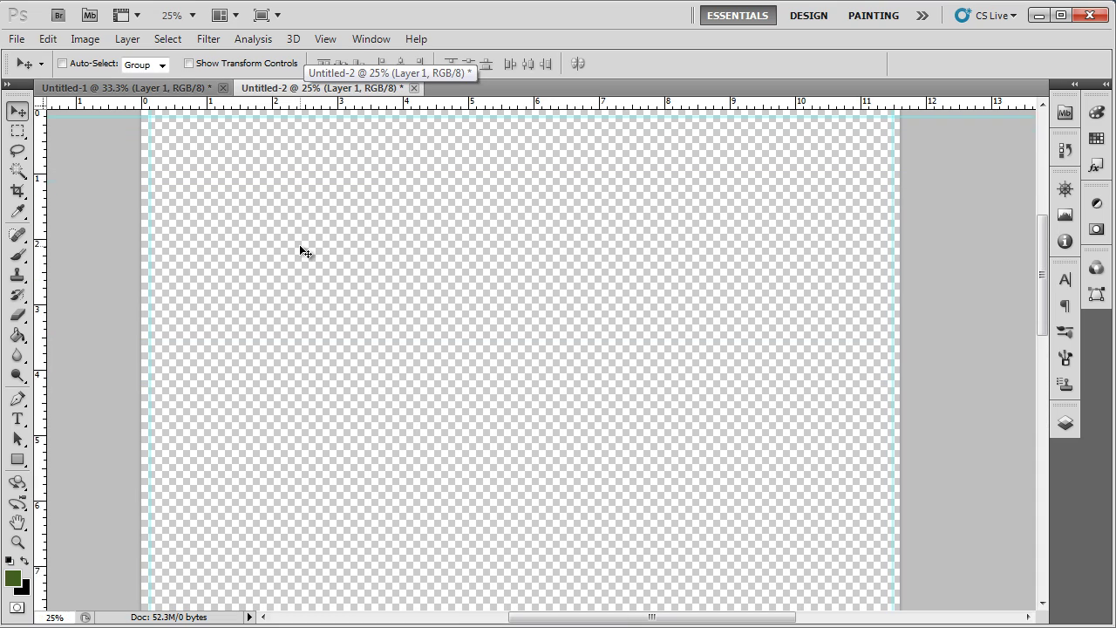
pyautogui.scroll(-6, 299, 252)
pyautogui.moveTo(248, 104); pyautogui.dragTo(176, 467)
# Step: Add vertical guides at about 3.8 and 7.7 inches to form three equal columns
pyautogui.hotkey('ctrl', '+')
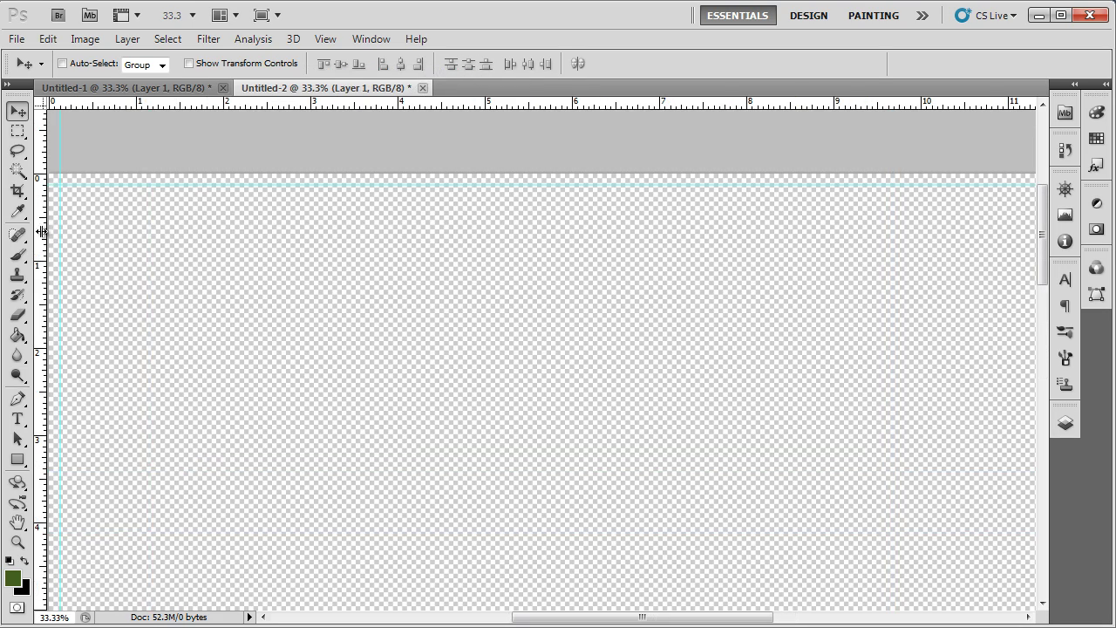
pyautogui.moveTo(40, 229); pyautogui.dragTo(387, 198)
pyautogui.moveTo(43, 212); pyautogui.dragTo(716, 126)
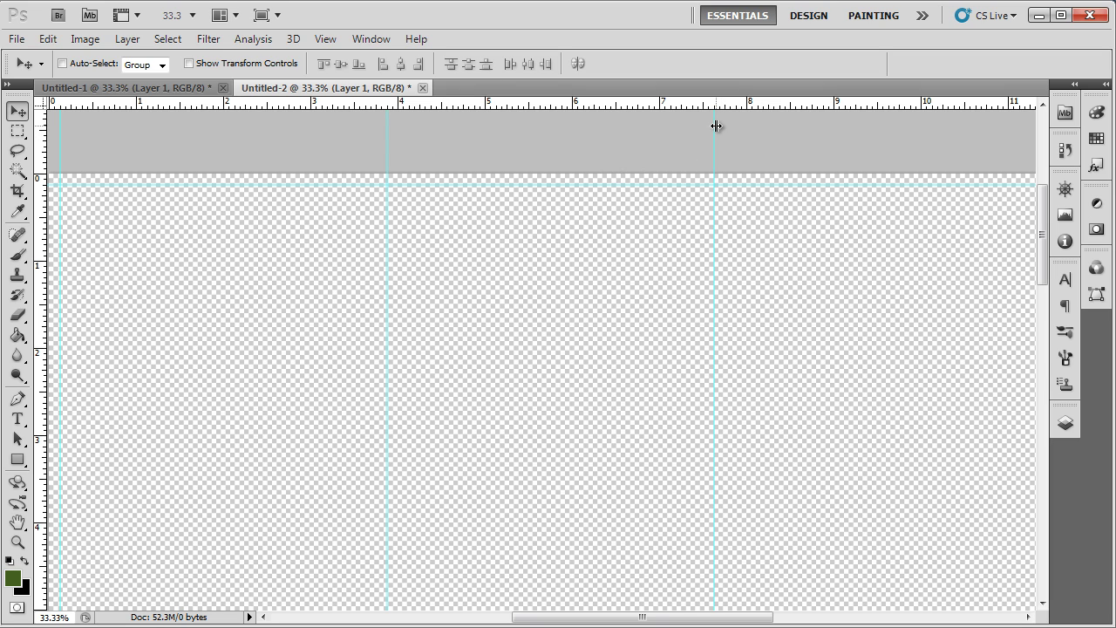
pyautogui.hotkey('ctrl', '-')
pyautogui.hotkey('ctrl', '-')
pyautogui.hotkey('ctrl', '-')
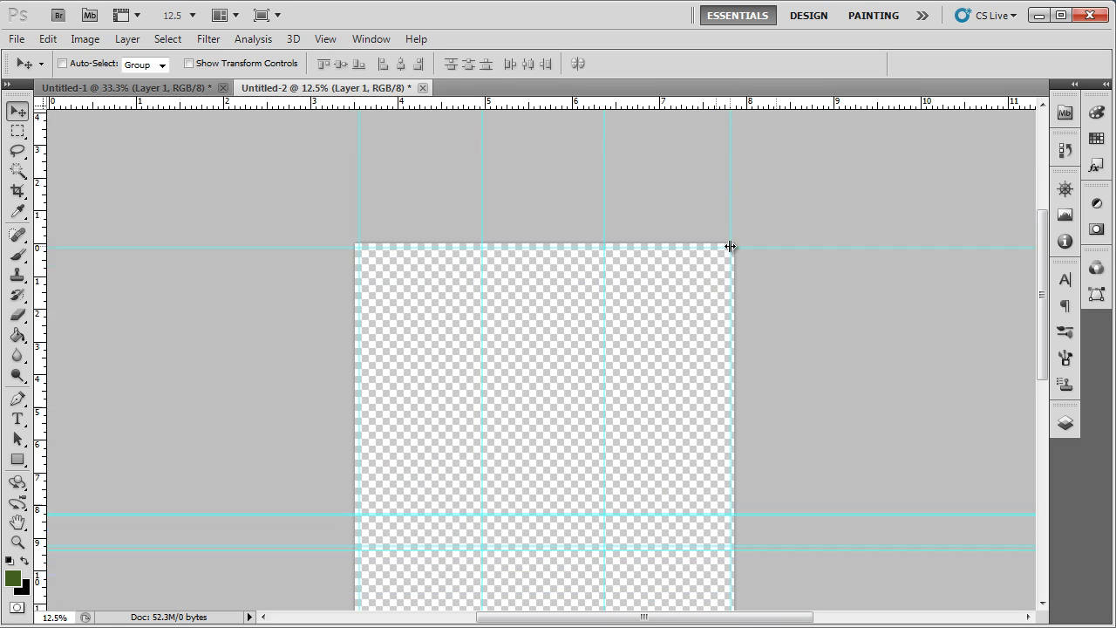
pyautogui.scroll(-3, 730, 247)
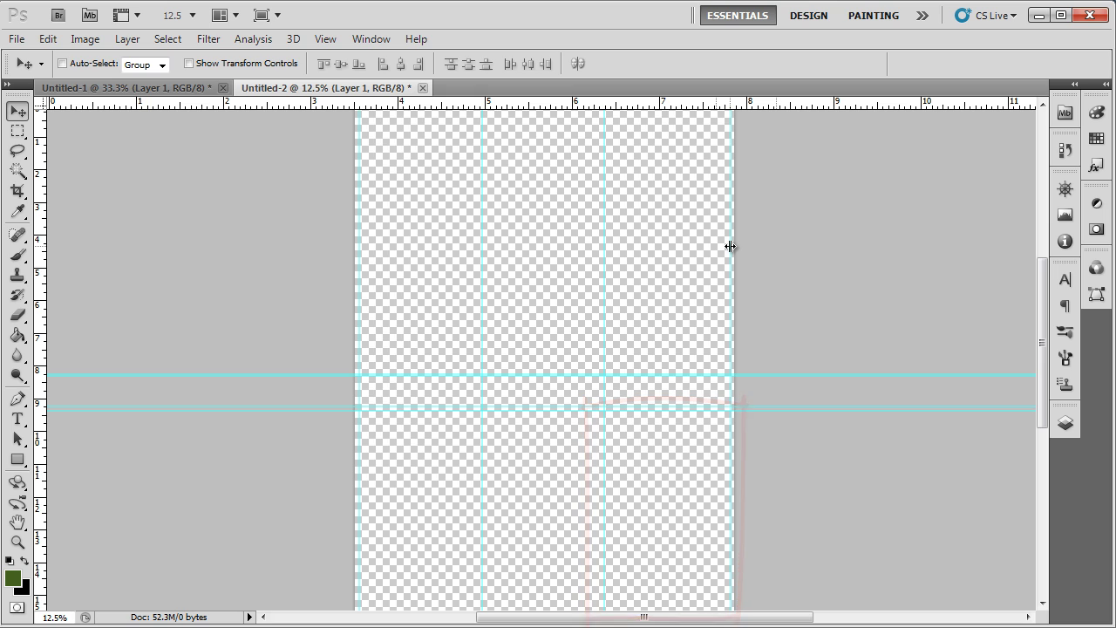
pyautogui.scroll(1, 729, 247)
# Step: Reset default colours and draw the first panel rectangles snapped to the guides
pyautogui.press('d')
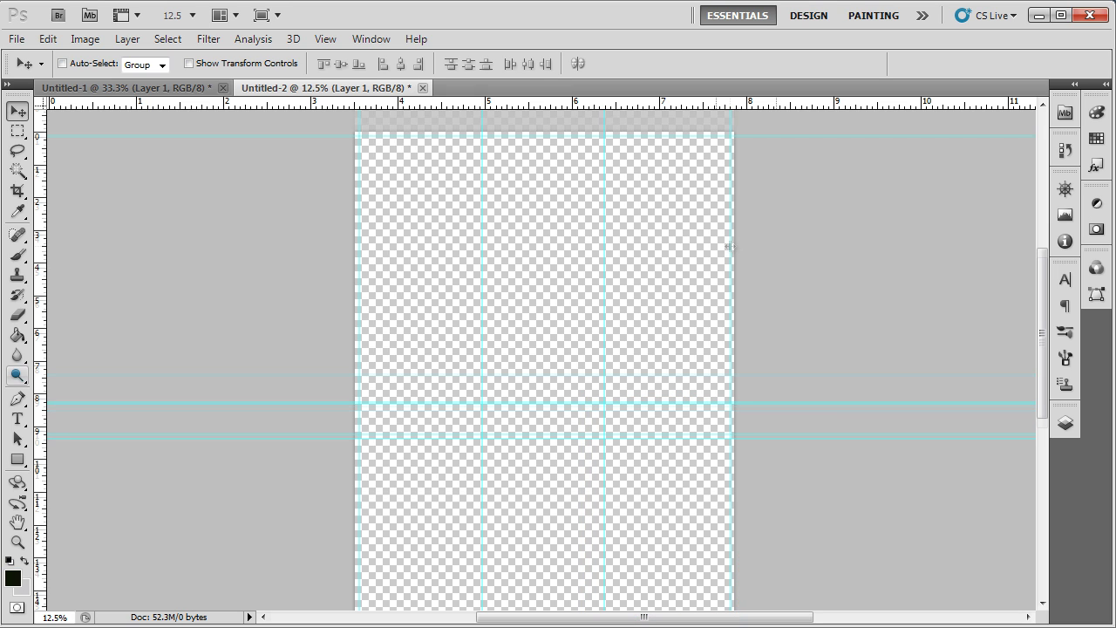
pyautogui.click(17, 459)
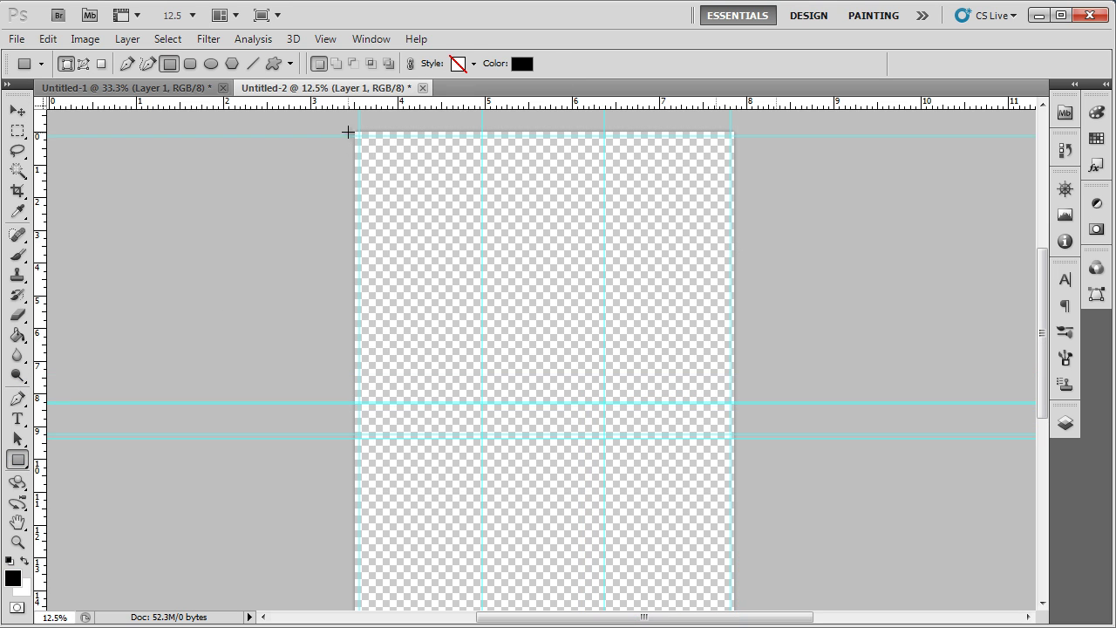
pyautogui.moveTo(356, 134); pyautogui.dragTo(480, 403)
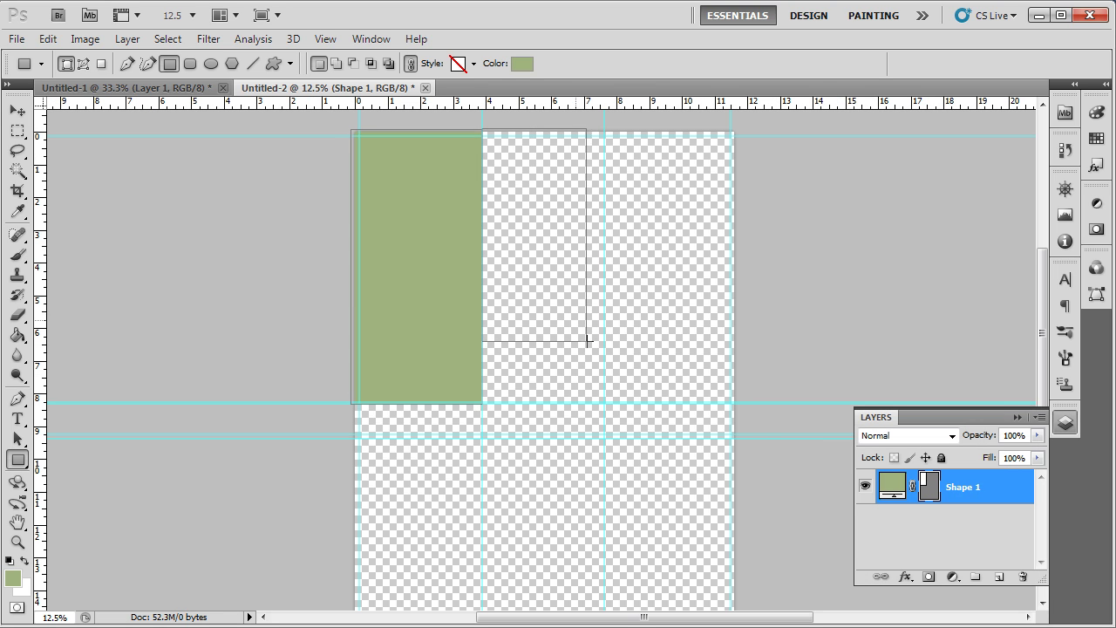
pyautogui.moveTo(585, 337); pyautogui.dragTo(605, 404)
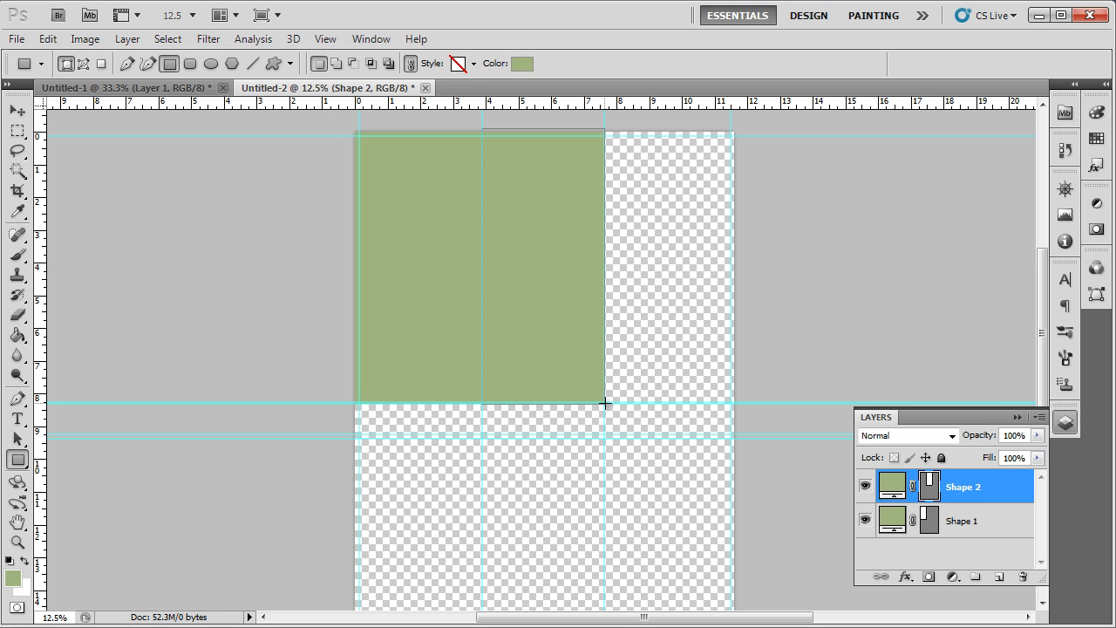
# Step: Set the middle panel's fill colour to white and zoom in on the panels
pyautogui.doubleClick(903, 488)
pyautogui.moveTo(688, 249); pyautogui.dragTo(539, 131)
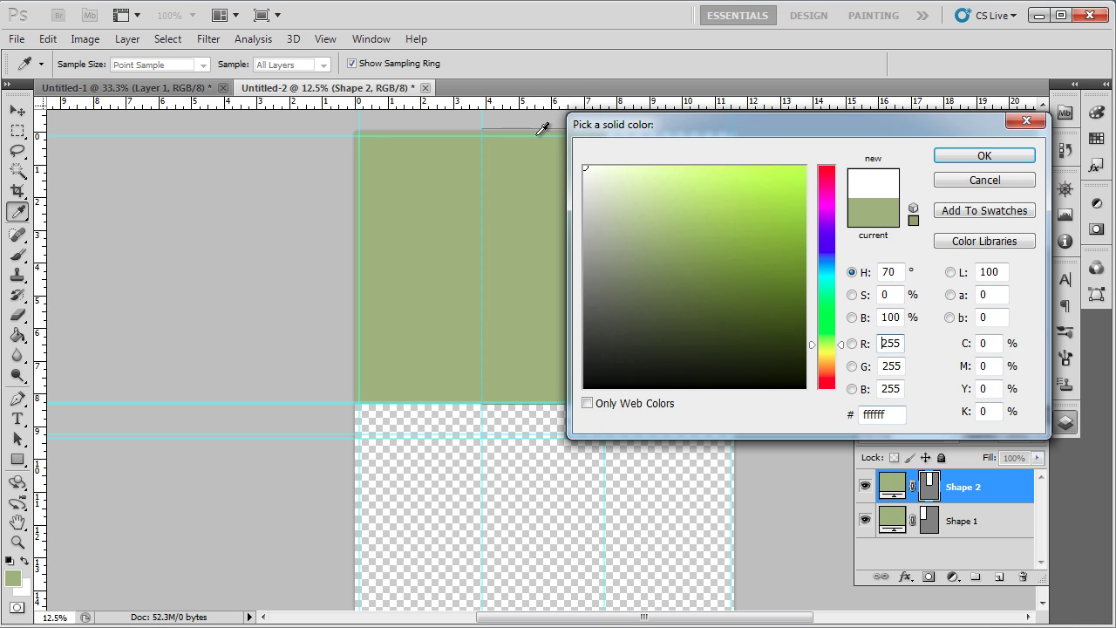
pyautogui.click(985, 155)
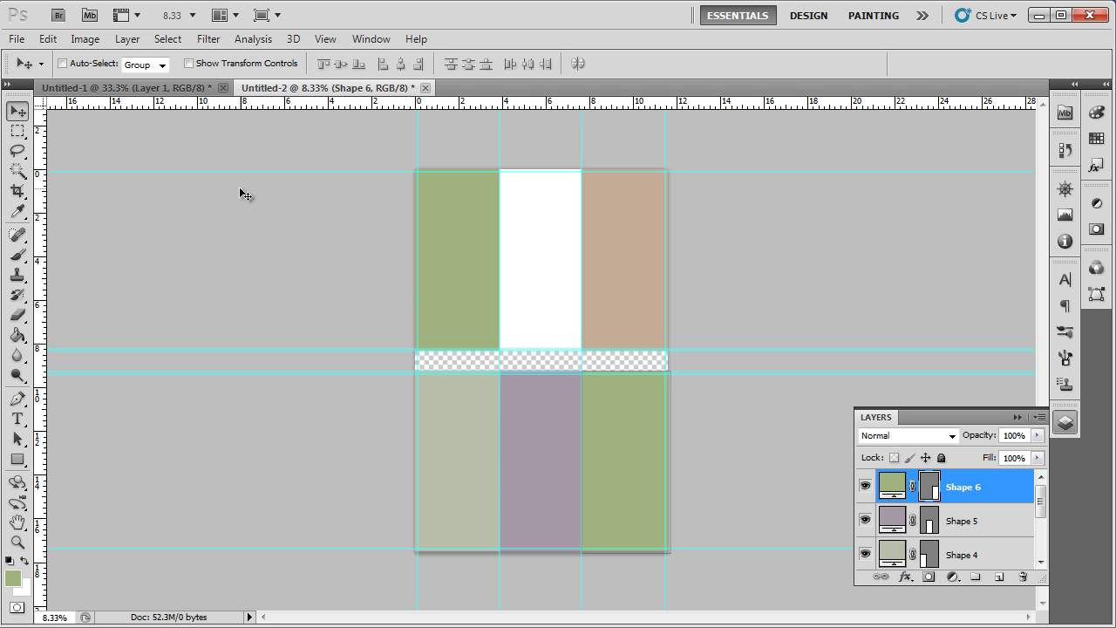
pyautogui.hotkey('ctrl', '+')
pyautogui.hotkey('ctrl', '+')
pyautogui.hotkey('ctrl', '+')
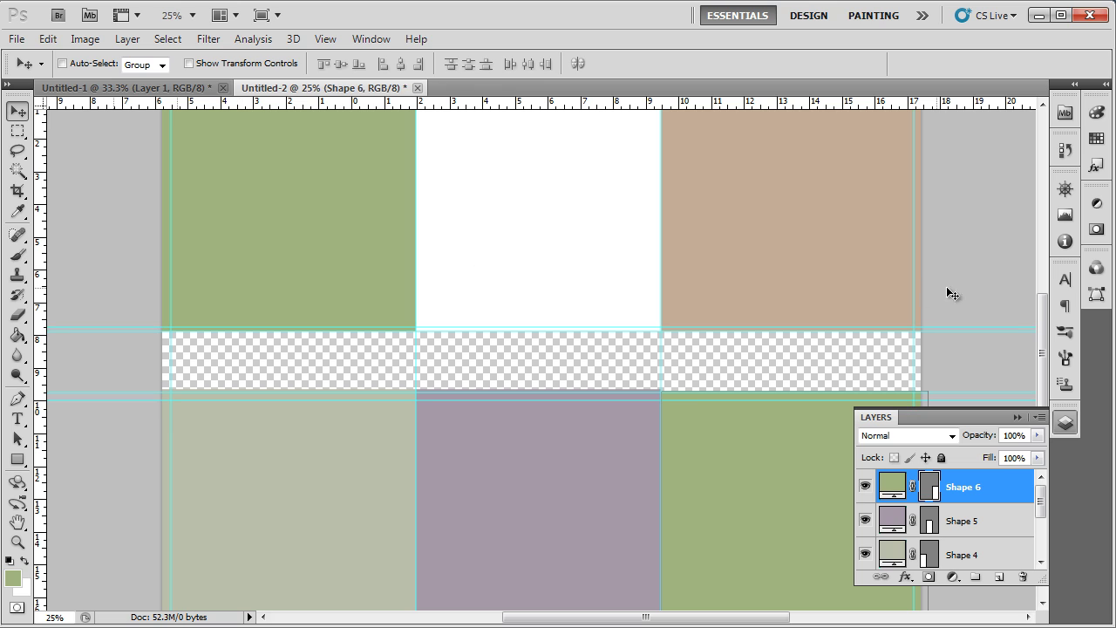
pyautogui.moveTo(1041, 314); pyautogui.dragTo(1041, 249)
pyautogui.moveTo(555, 616); pyautogui.dragTo(548, 616)
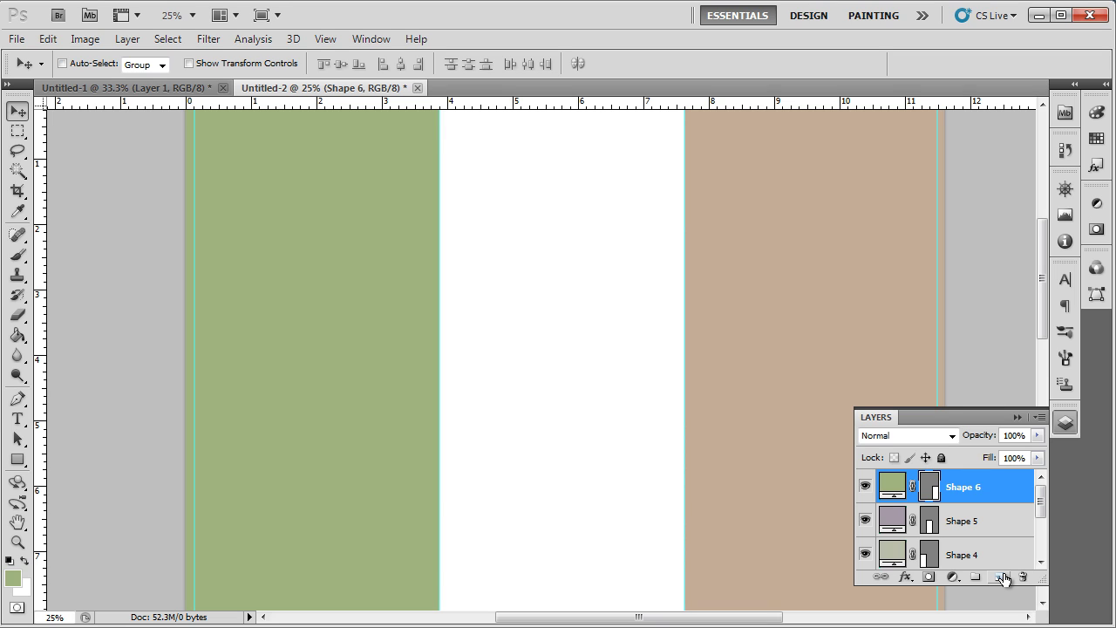
# Step: Add a new empty layer and set the foreground colour to dark green
pyautogui.click(1000, 577)
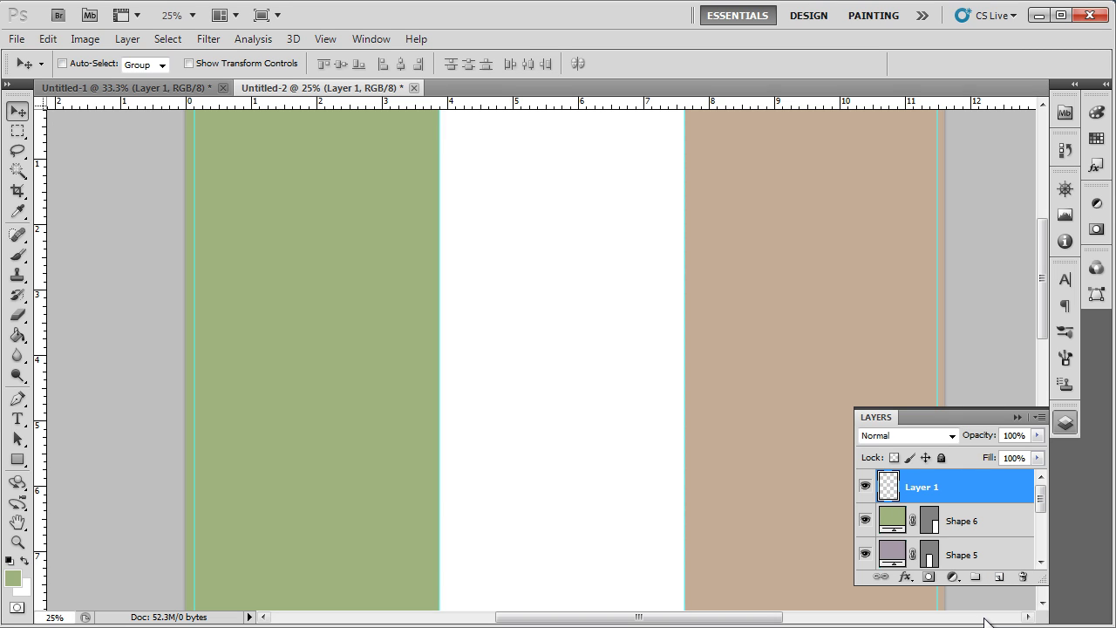
pyautogui.click(13, 578)
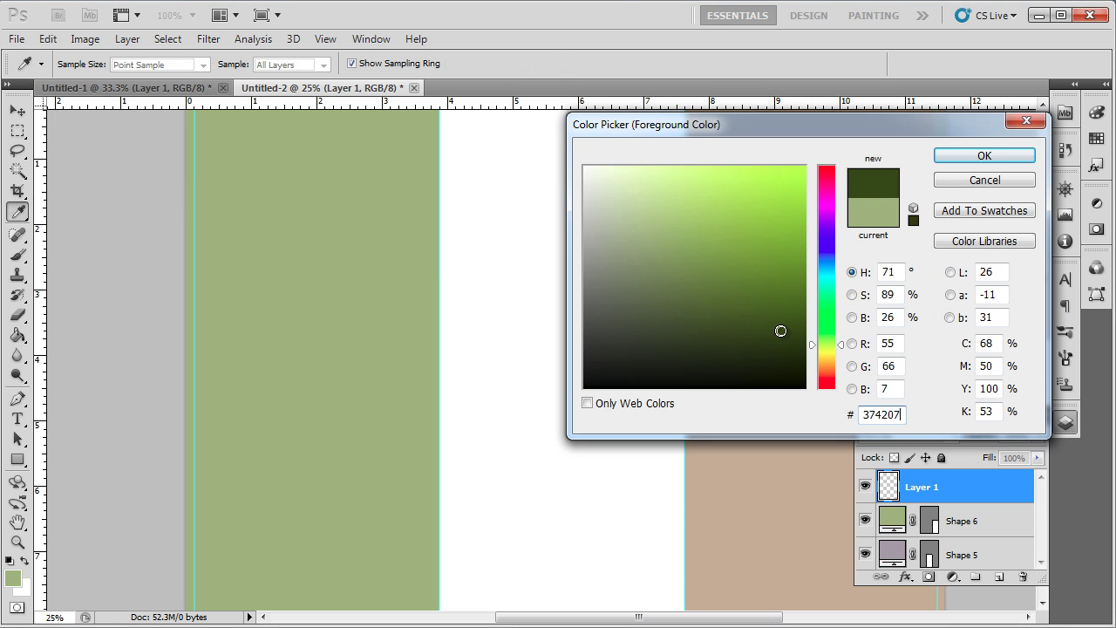
pyautogui.click(780, 326)
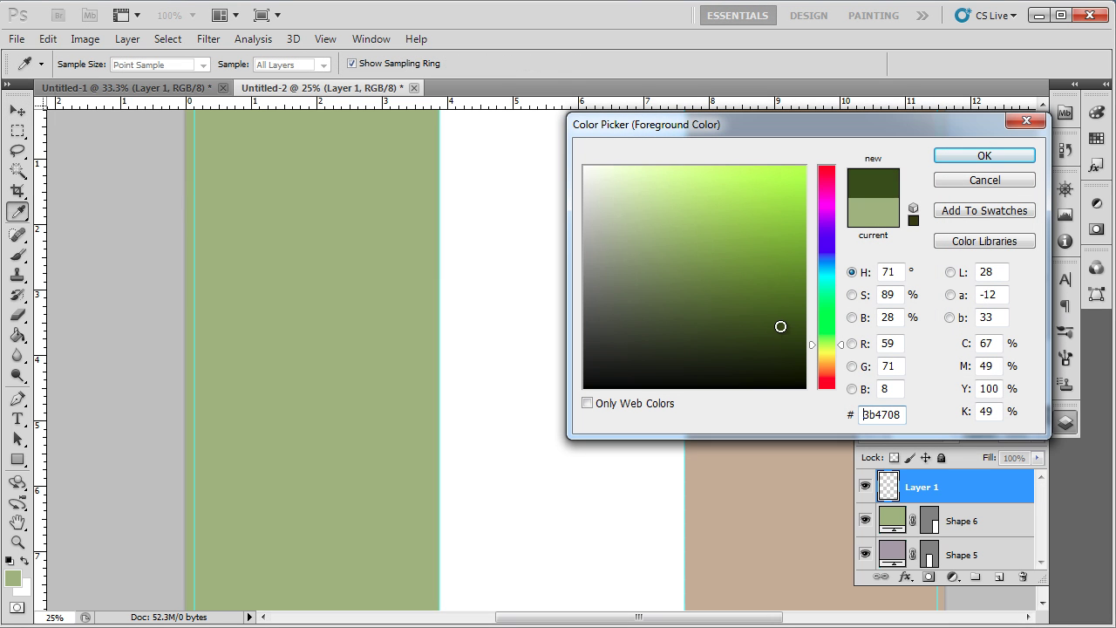
pyautogui.click(951, 163)
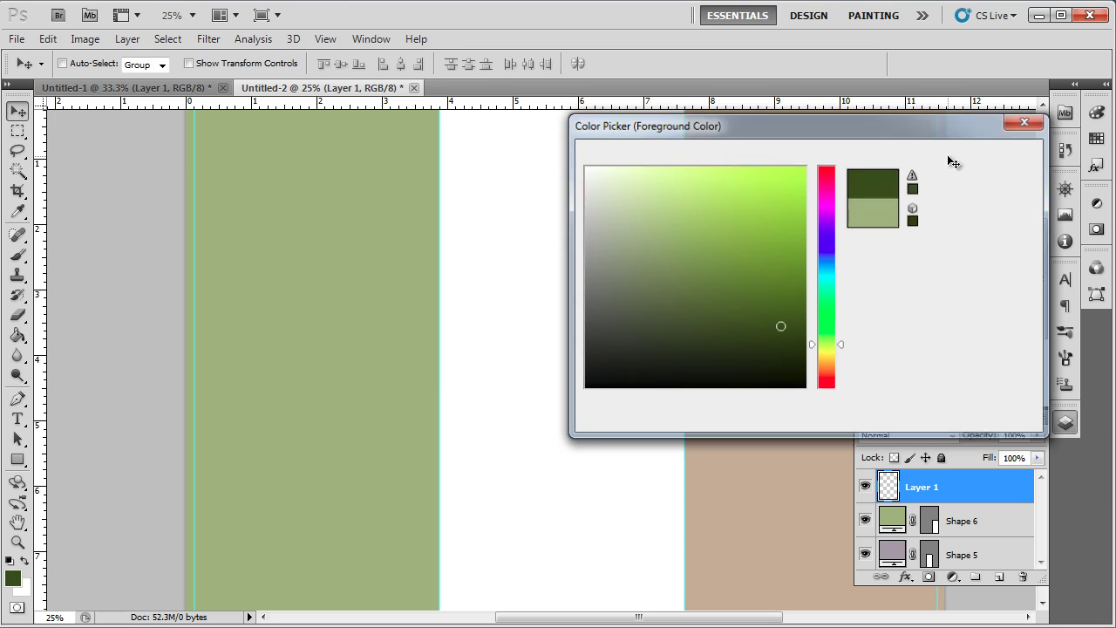
# Step: Choose a flower brush from the Brush Preset picker
pyautogui.click(18, 253)
pyautogui.click(87, 63)
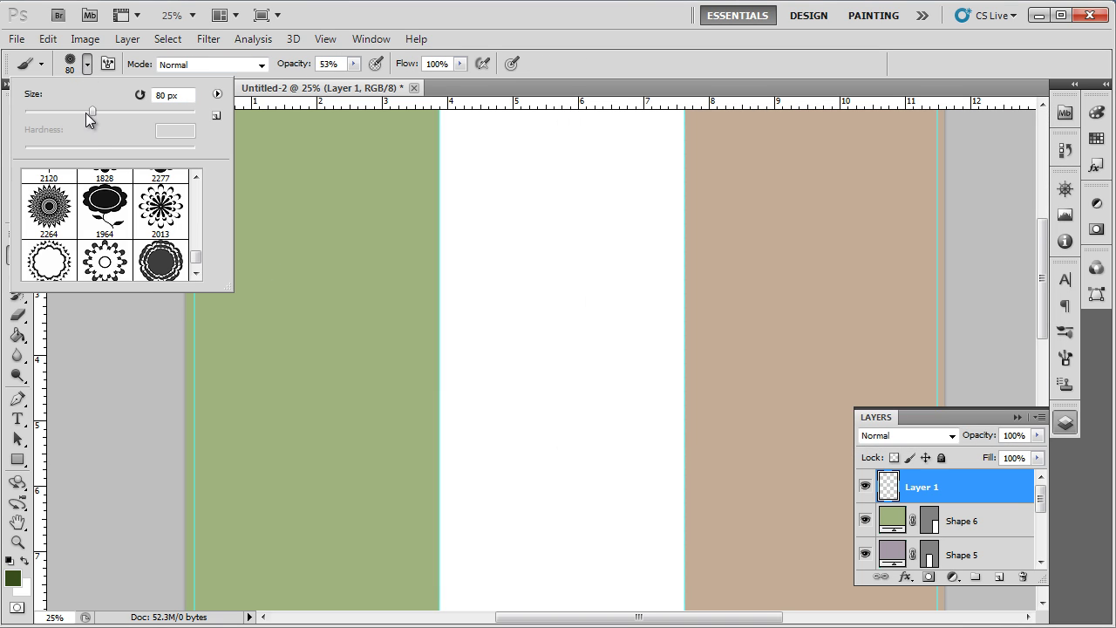
pyautogui.moveTo(195, 264); pyautogui.dragTo(197, 258)
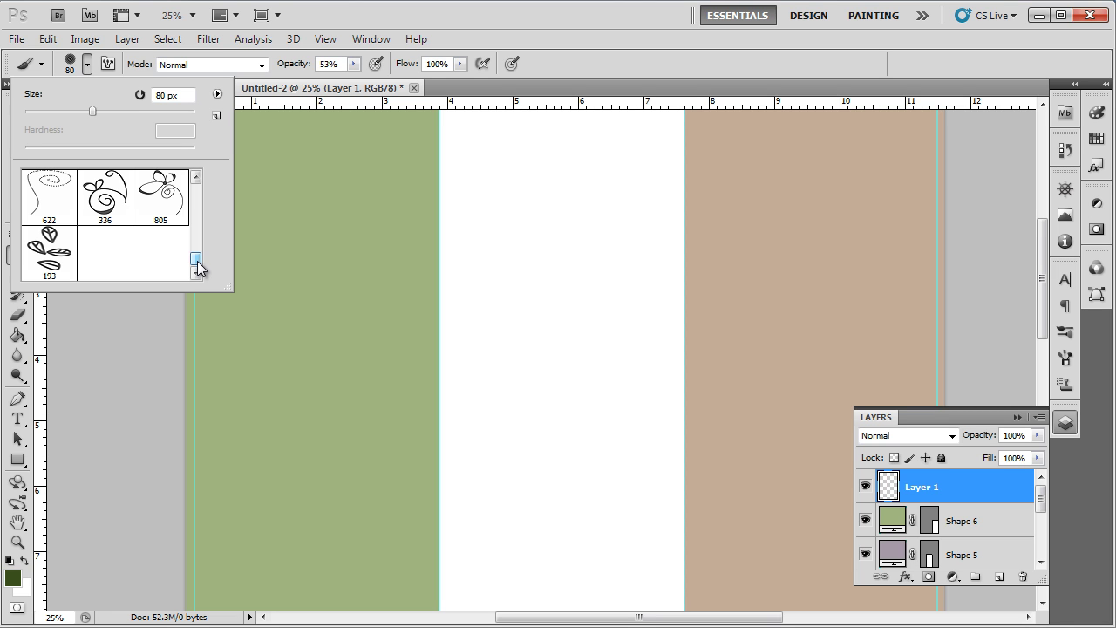
pyautogui.scroll(2, 168, 254)
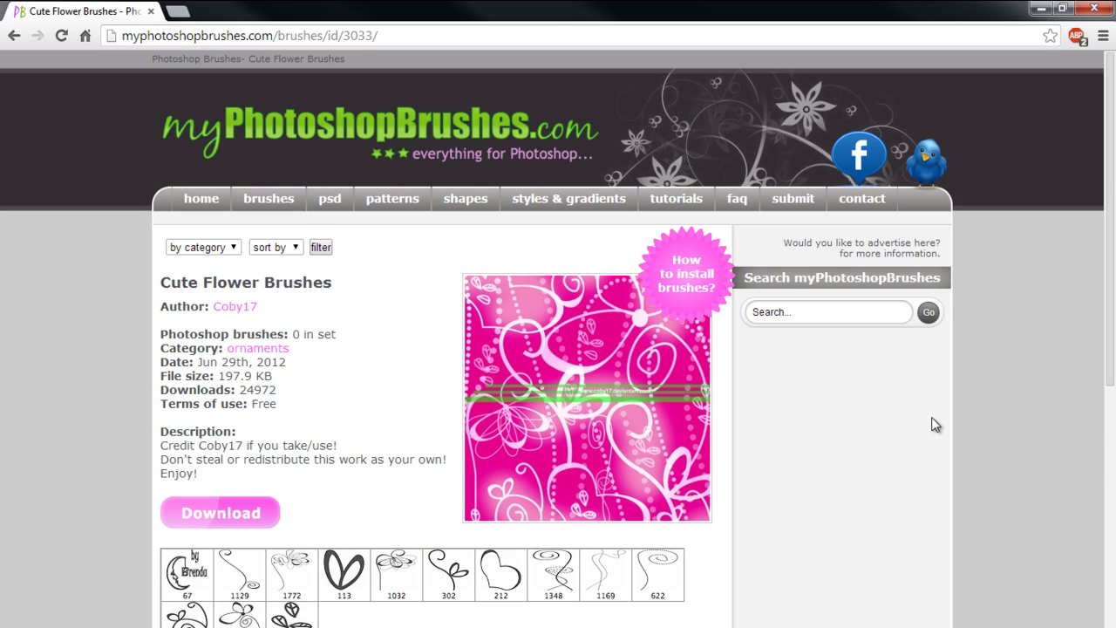
pyautogui.scroll(-2, 933, 425)
pyautogui.scroll(-1, 933, 425)
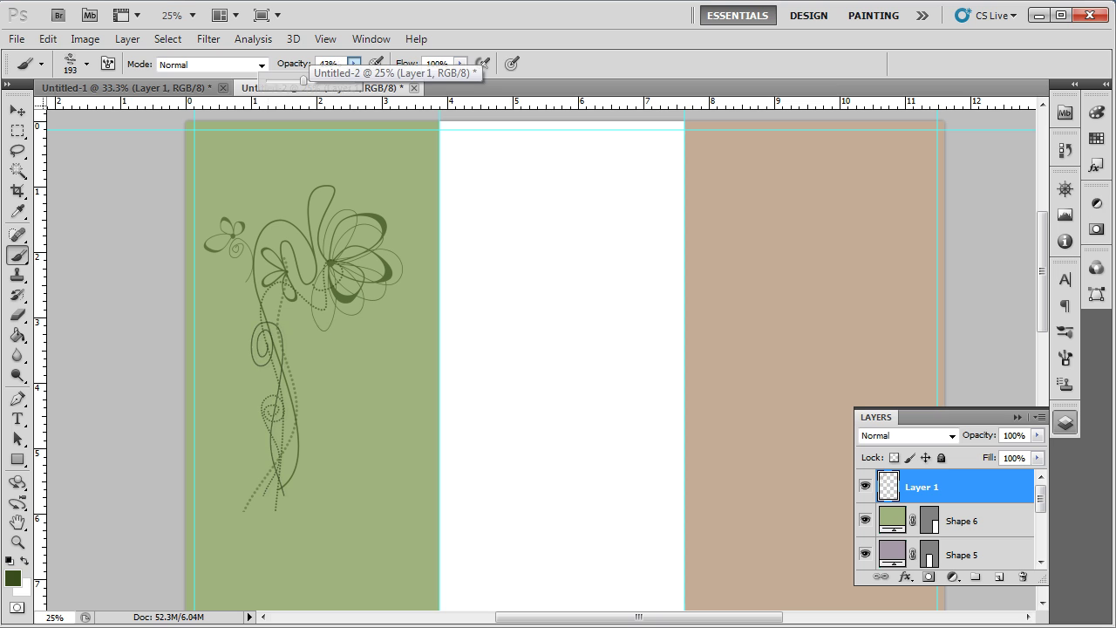
# Step: Stamp two leaf brushes on the green panel and draw a dark green band across it
pyautogui.click(316, 349)
pyautogui.click(403, 315)
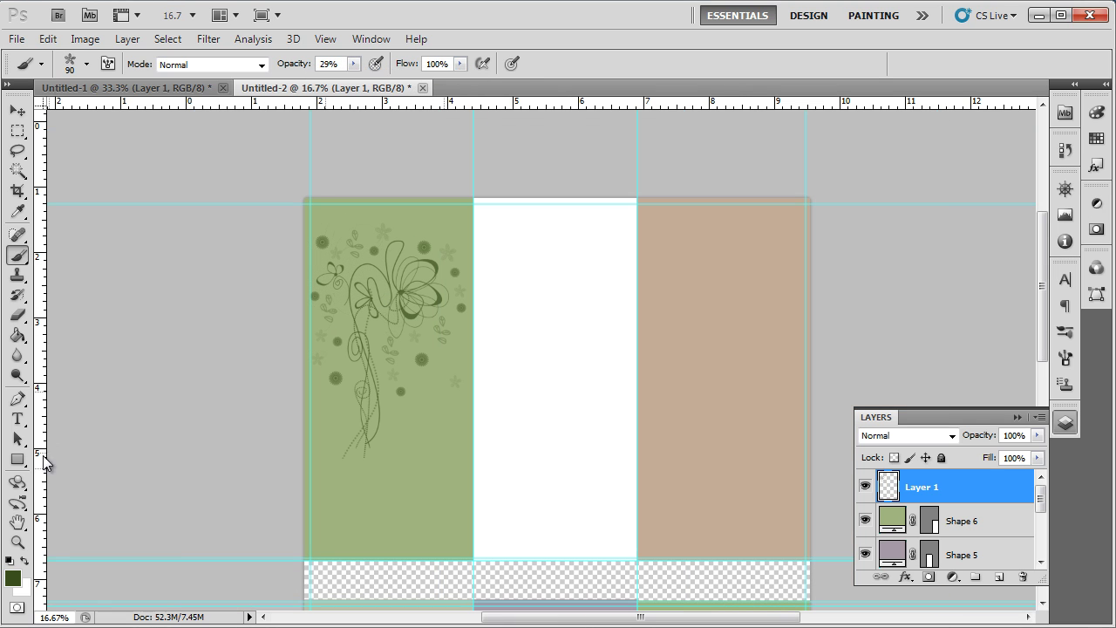
pyautogui.click(17, 459)
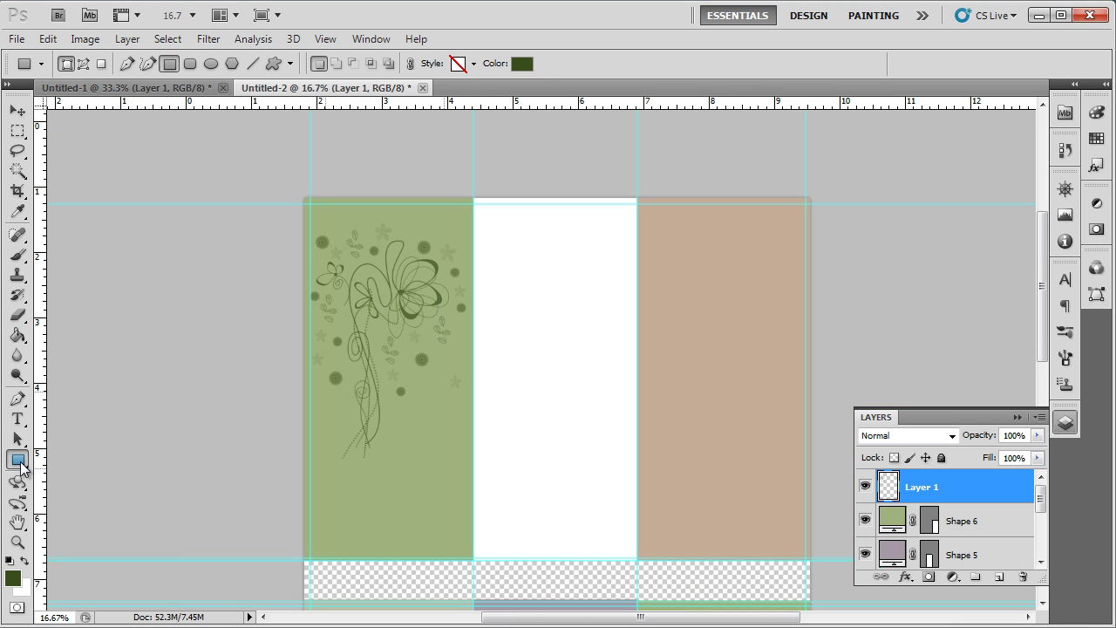
pyautogui.moveTo(302, 433); pyautogui.dragTo(472, 490)
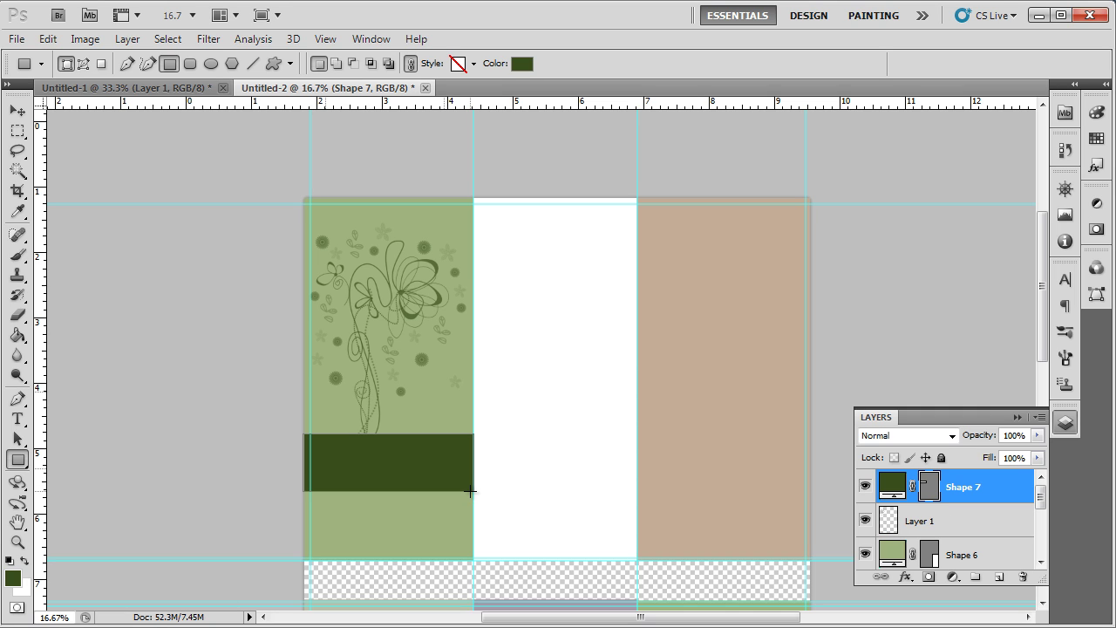
# Step: Add white 'Flower Shop' text and move it onto the dark green band
pyautogui.press('t')
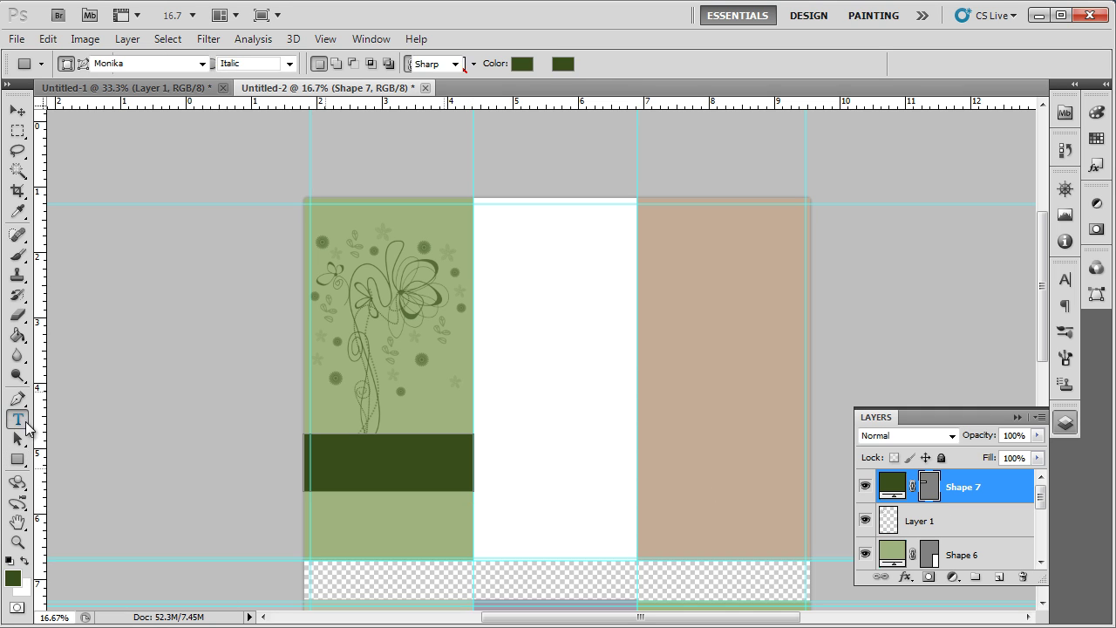
pyautogui.click(425, 390)
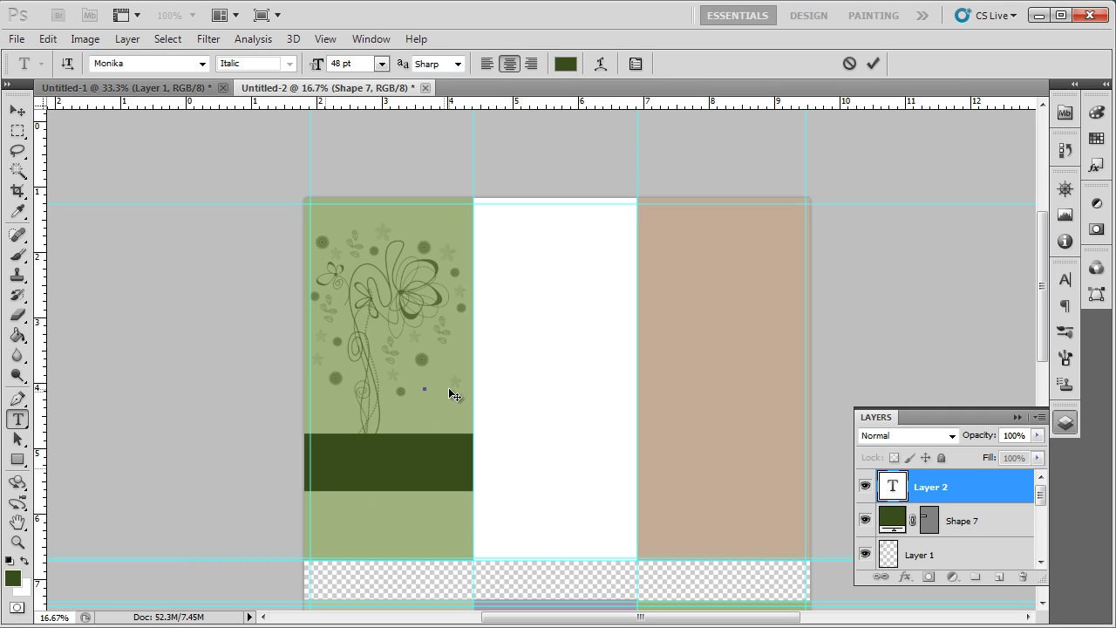
pyautogui.write('Flowers S')
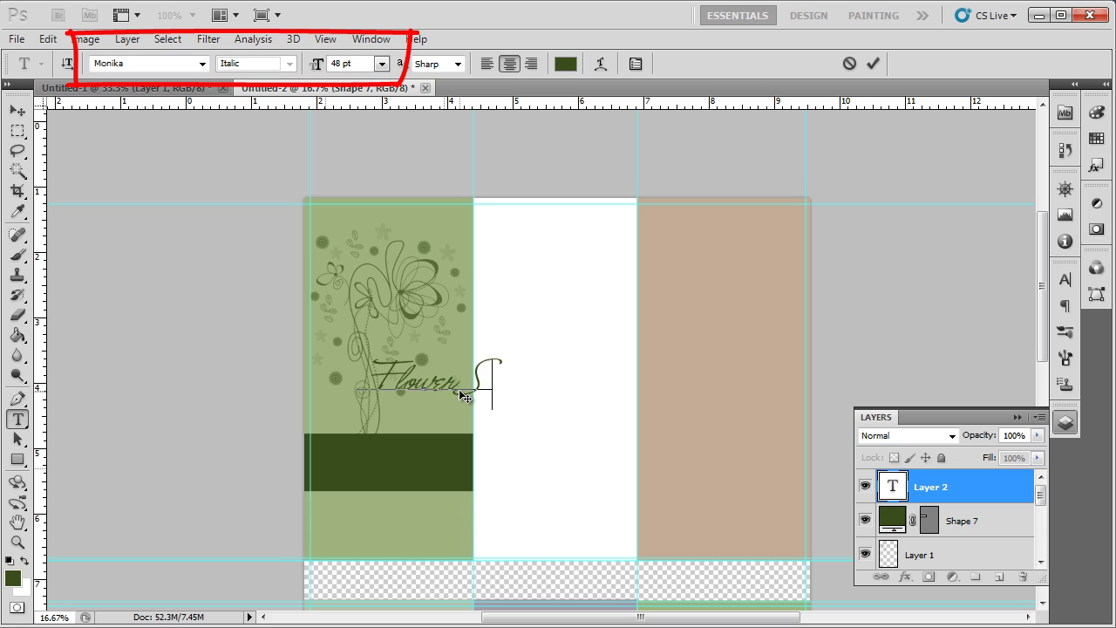
pyautogui.write('hop')
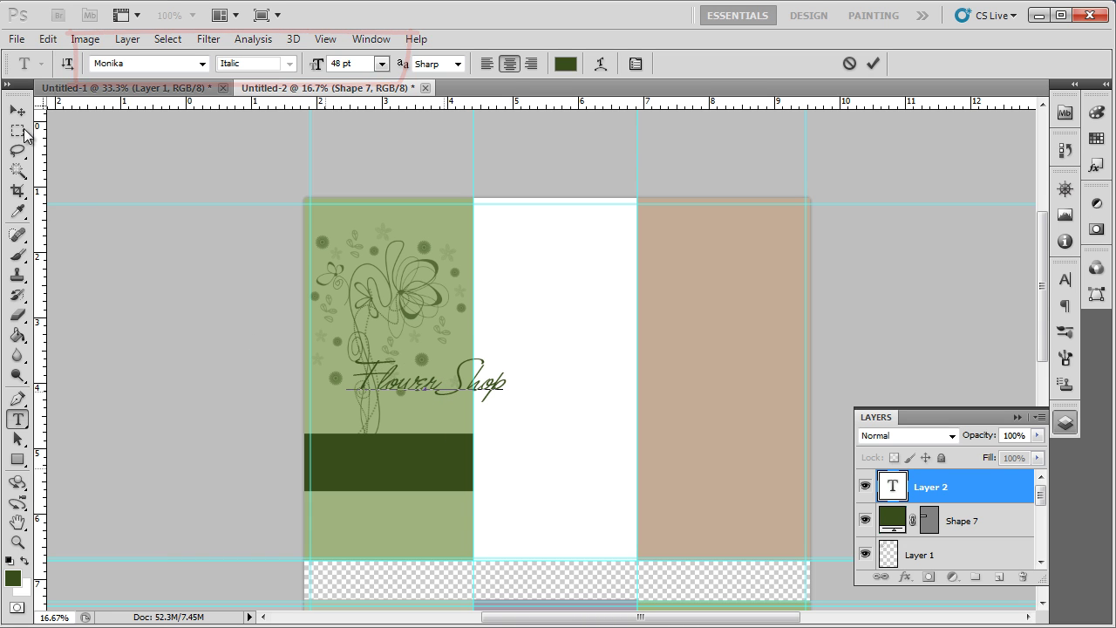
pyautogui.click(16, 110)
pyautogui.click(1065, 279)
pyautogui.click(998, 384)
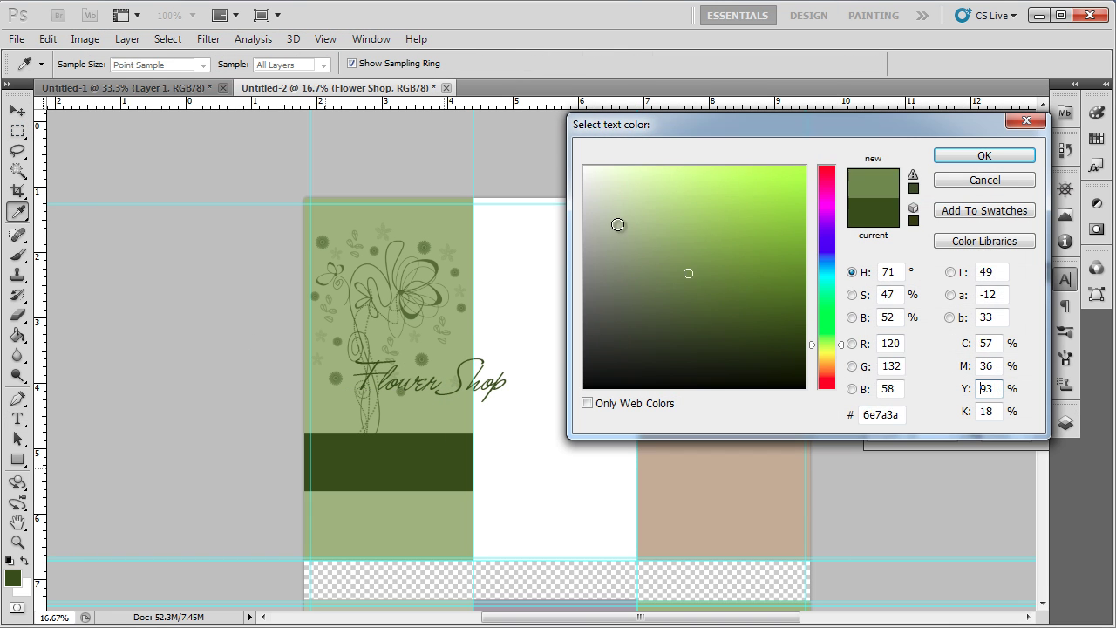
pyautogui.moveTo(617, 224); pyautogui.dragTo(569, 149)
pyautogui.click(985, 155)
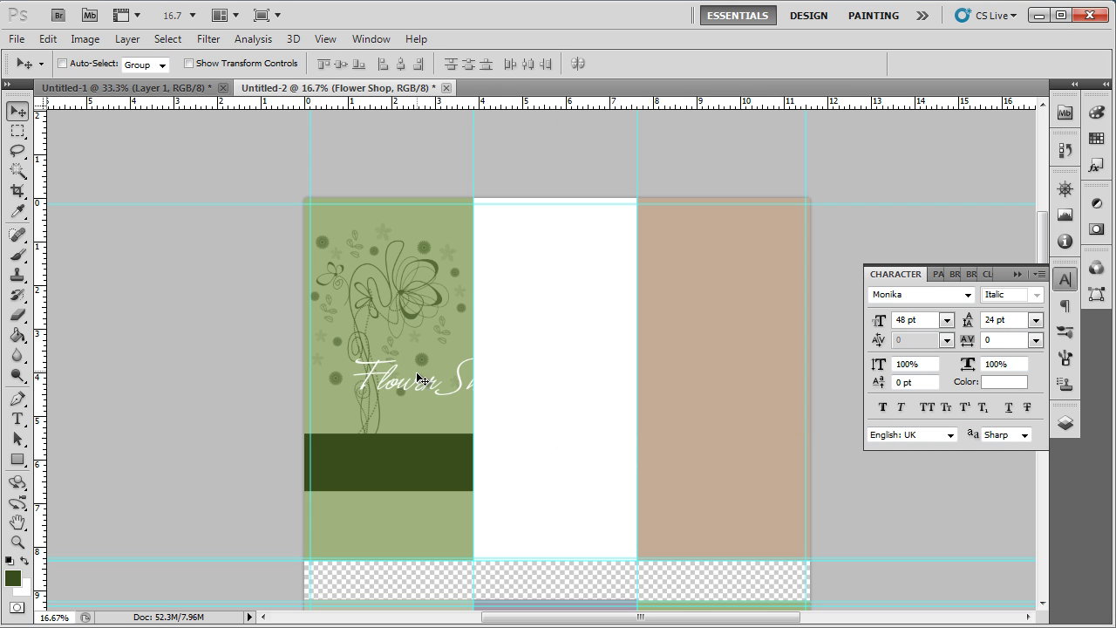
pyautogui.moveTo(417, 377); pyautogui.dragTo(397, 458)
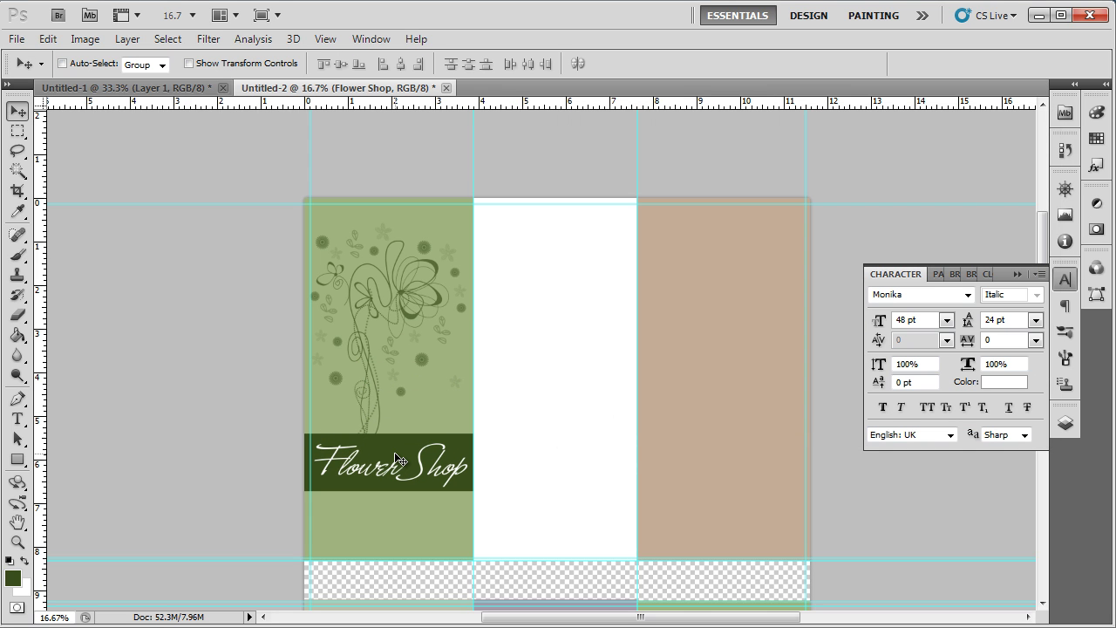
# Step: Bring the green flower into the brochure and shrink it to about a quarter size below the text
pyautogui.click(83, 85)
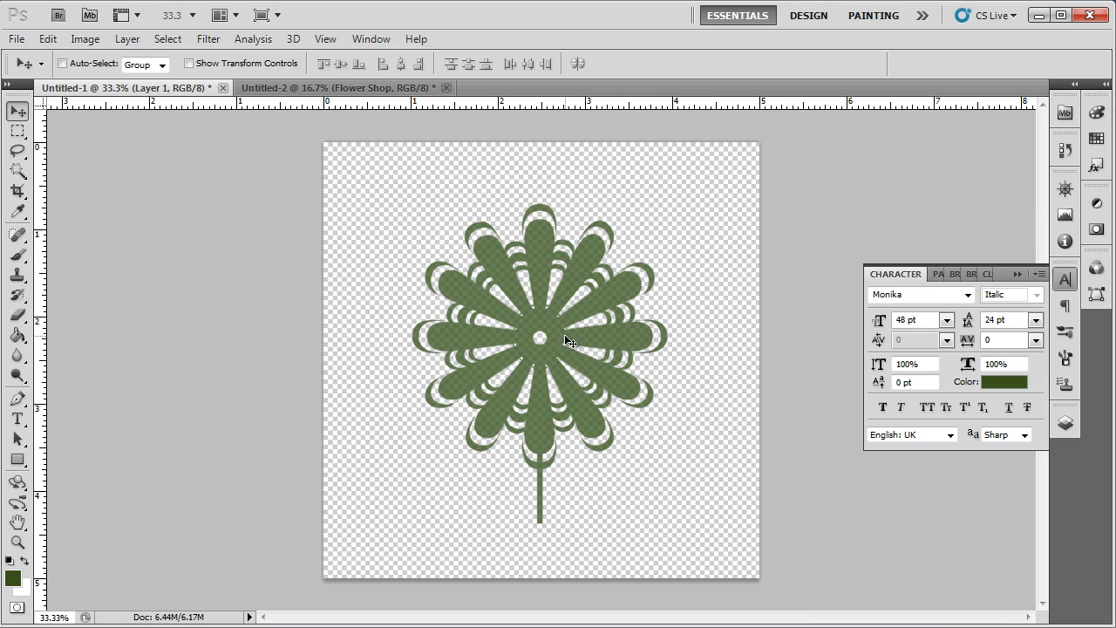
pyautogui.moveTo(564, 334); pyautogui.dragTo(339, 225)
pyautogui.moveTo(377, 404)
pyautogui.mouseDown()
pyautogui.moveTo(404, 384)
pyautogui.moveTo(382, 407)
pyautogui.mouseUp()
pyautogui.hotkey('ctrl', 't')
pyautogui.moveTo(442, 358); pyautogui.dragTo(362, 472)
pyautogui.press('Return')
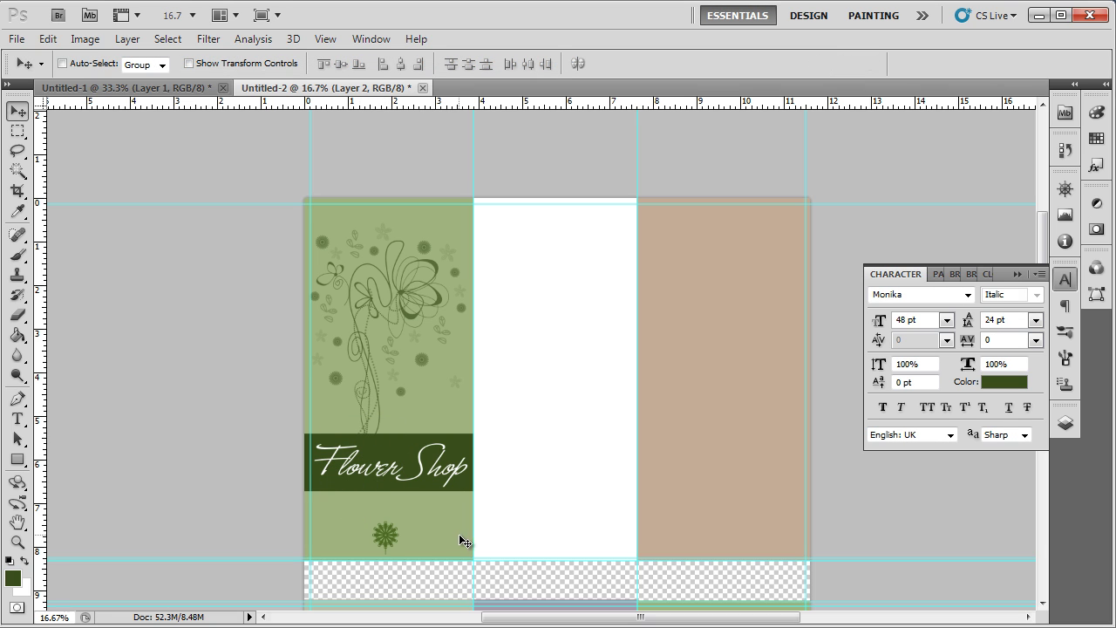
pyautogui.click(994, 286)
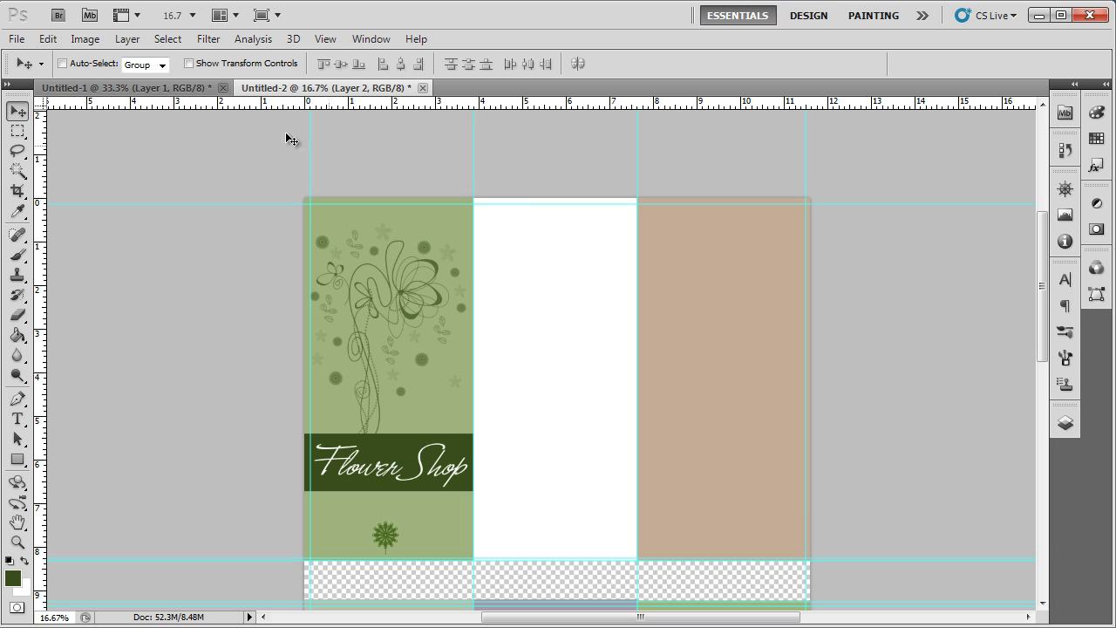
# Step: Open the four flower photos, including the downloaded stockvault chrysanthemum image
pyautogui.click(17, 40)
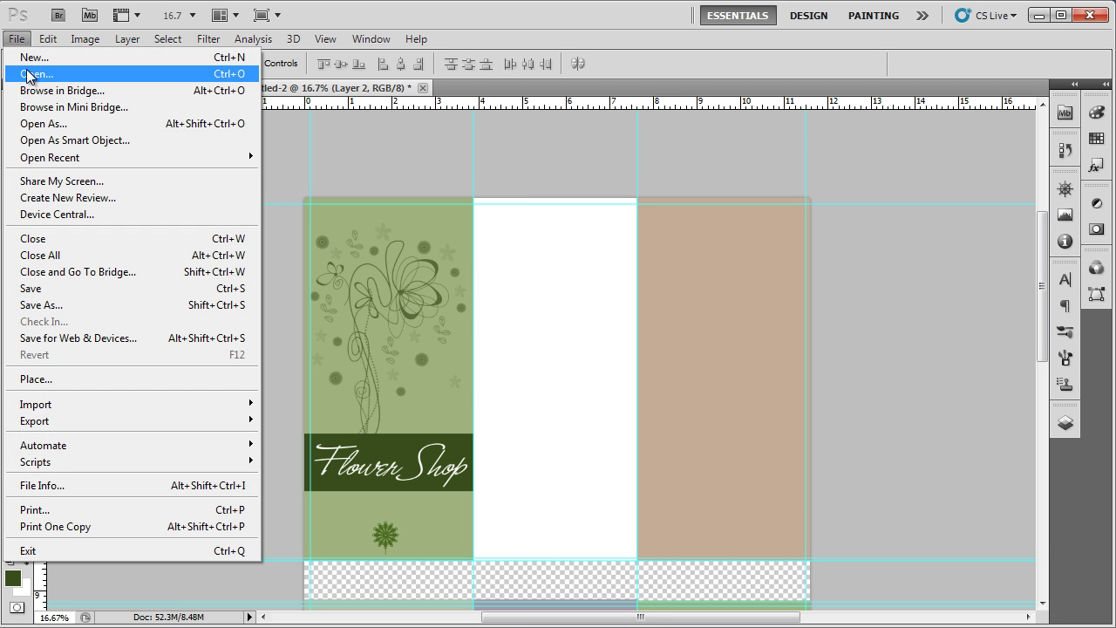
pyautogui.click(29, 75)
pyautogui.moveTo(465, 232); pyautogui.dragTo(717, 141)
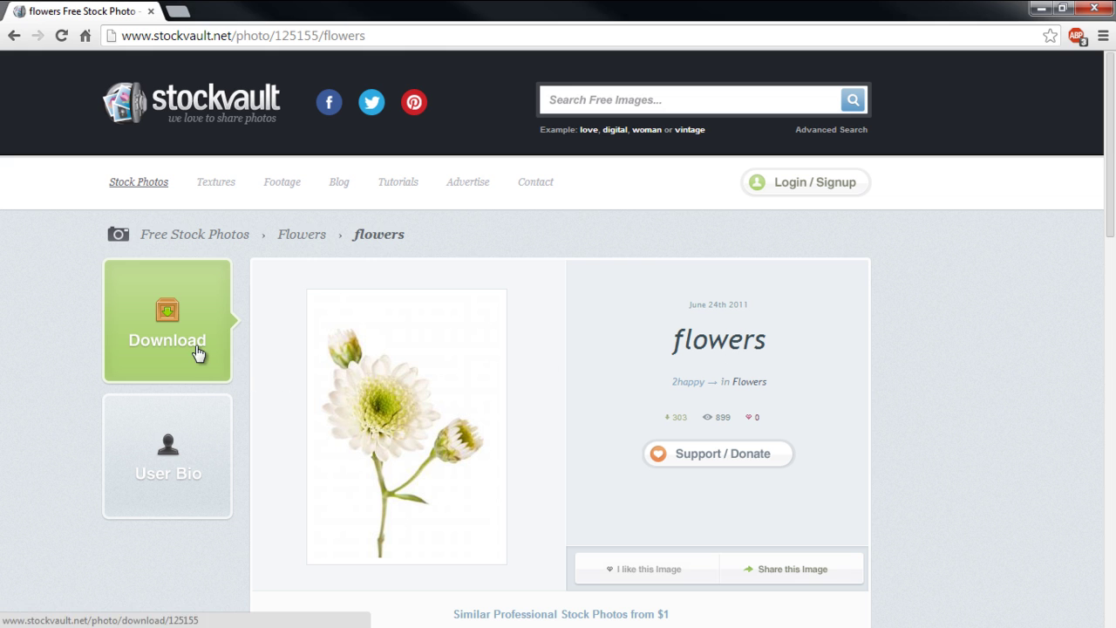
pyautogui.click(196, 347)
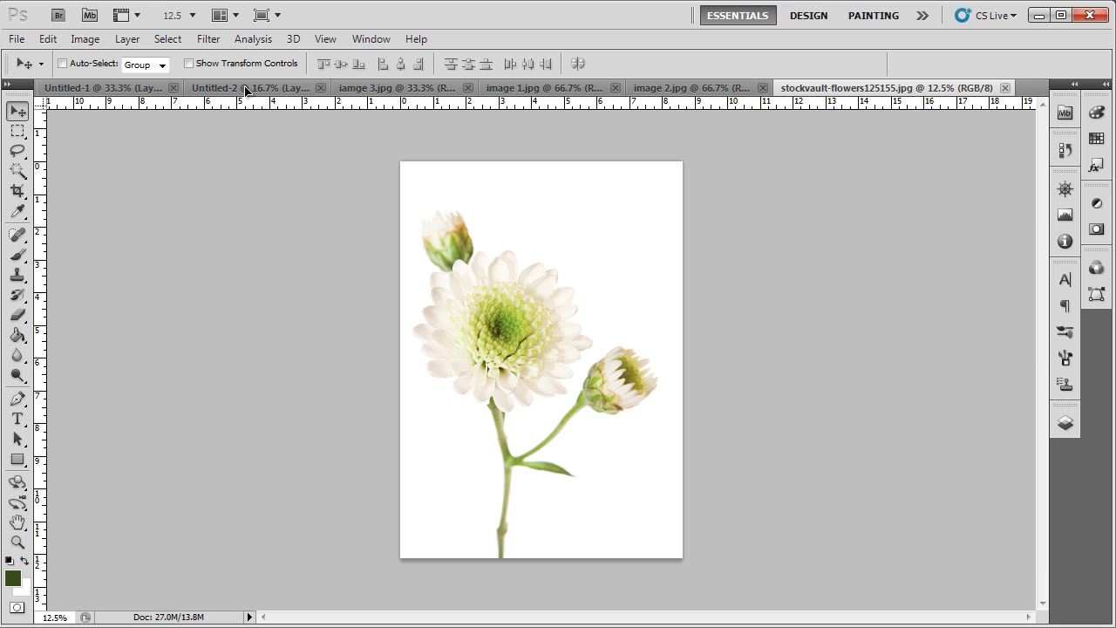
# Step: Bring the chrysanthemum photo into the brochure and scale it into the centre panel
pyautogui.moveTo(246, 91); pyautogui.dragTo(523, 340)
pyautogui.hotkey('ctrl', 't')
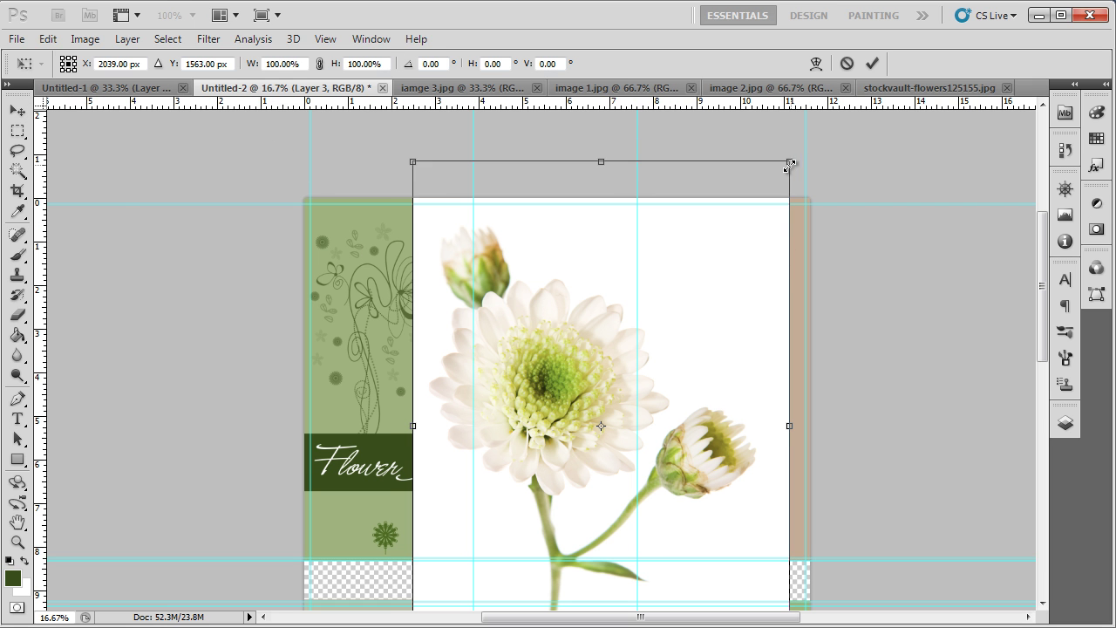
pyautogui.moveTo(789, 163); pyautogui.dragTo(610, 374)
pyautogui.press('Return')
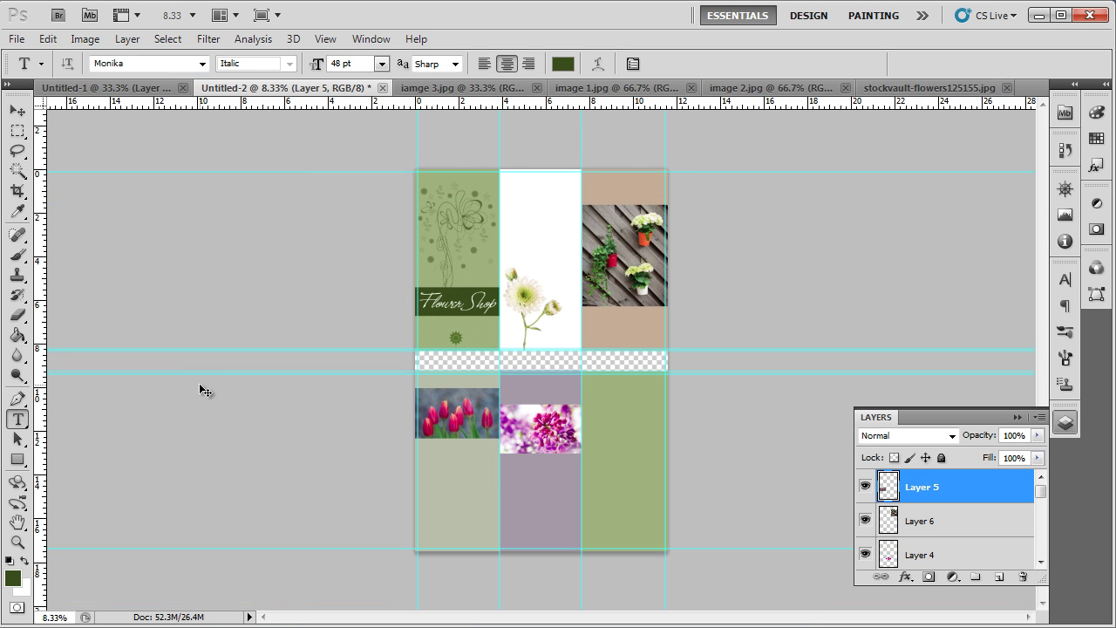
# Step: Draw a text box at the top of the white centre panel
pyautogui.hotkey('ctrl', '+')
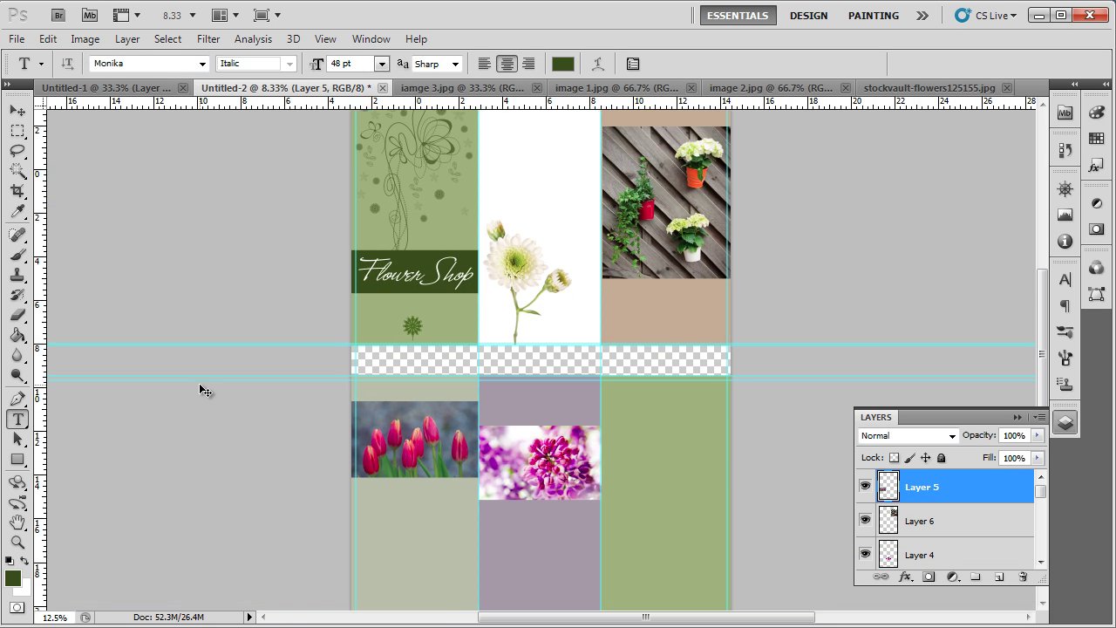
pyautogui.hotkey('ctrl', '+')
pyautogui.scroll(2, 375, 401)
pyautogui.scroll(2, 466, 412)
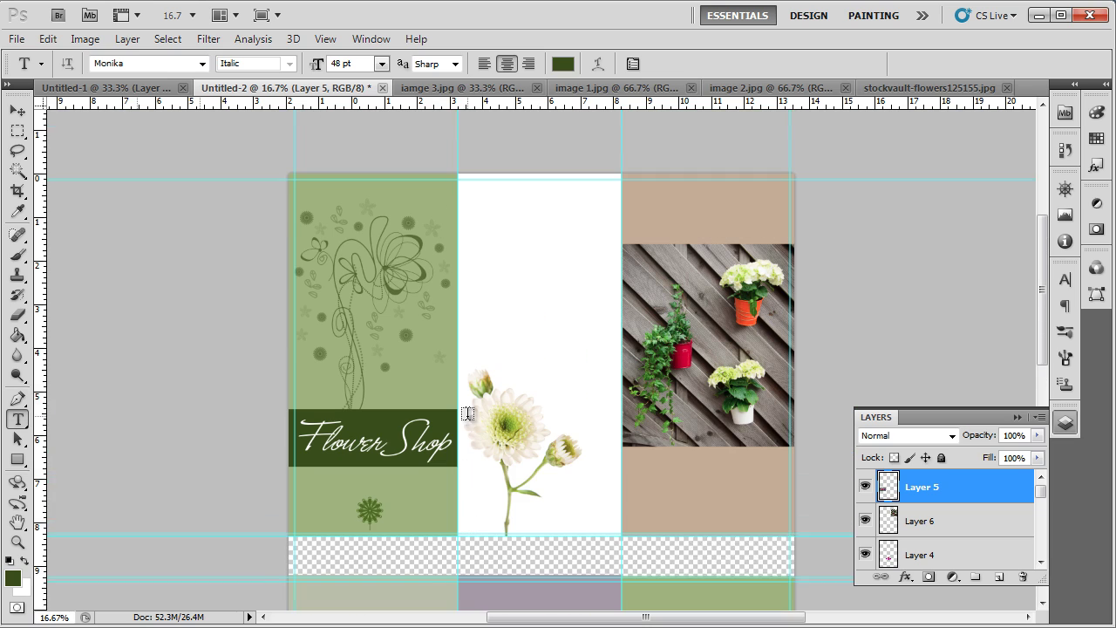
pyautogui.moveTo(461, 210); pyautogui.dragTo(610, 389)
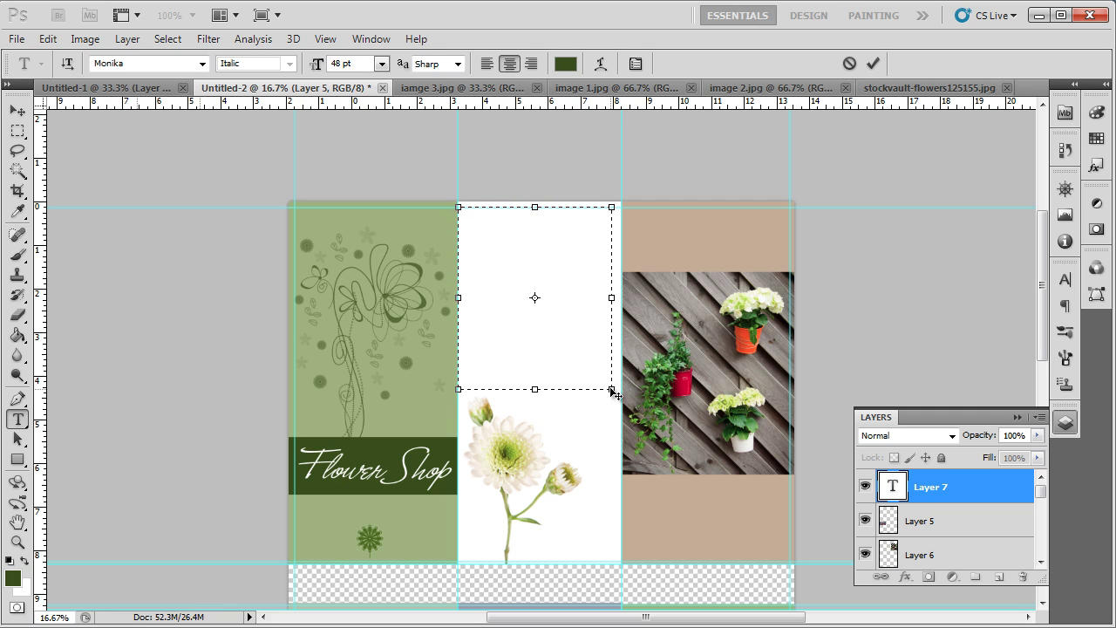
# Step: Fill the text frame with placeholder paragraphs in Gill Sans MT at 11 pt
pyautogui.click(1065, 279)
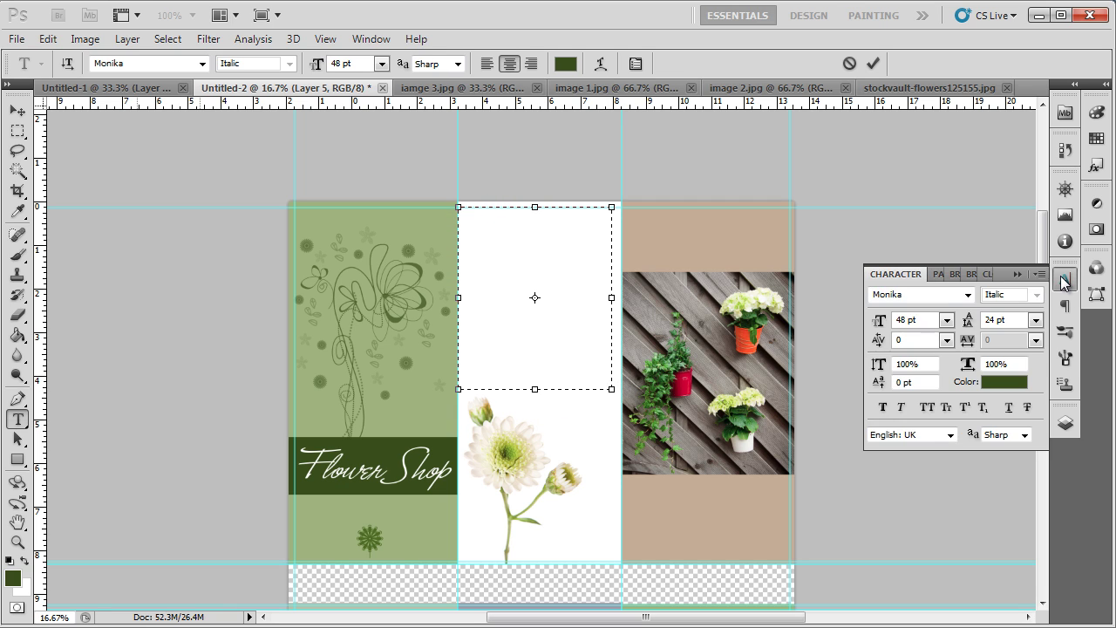
pyautogui.click(947, 321)
pyautogui.click(942, 445)
pyautogui.click(908, 294)
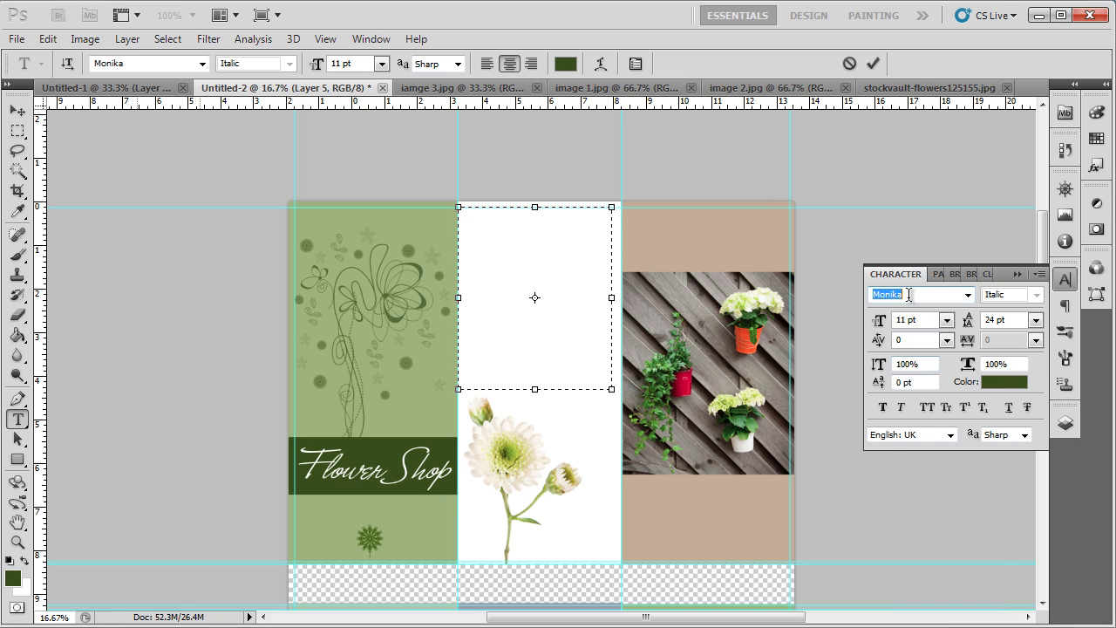
pyautogui.write('Gill Sans MT')
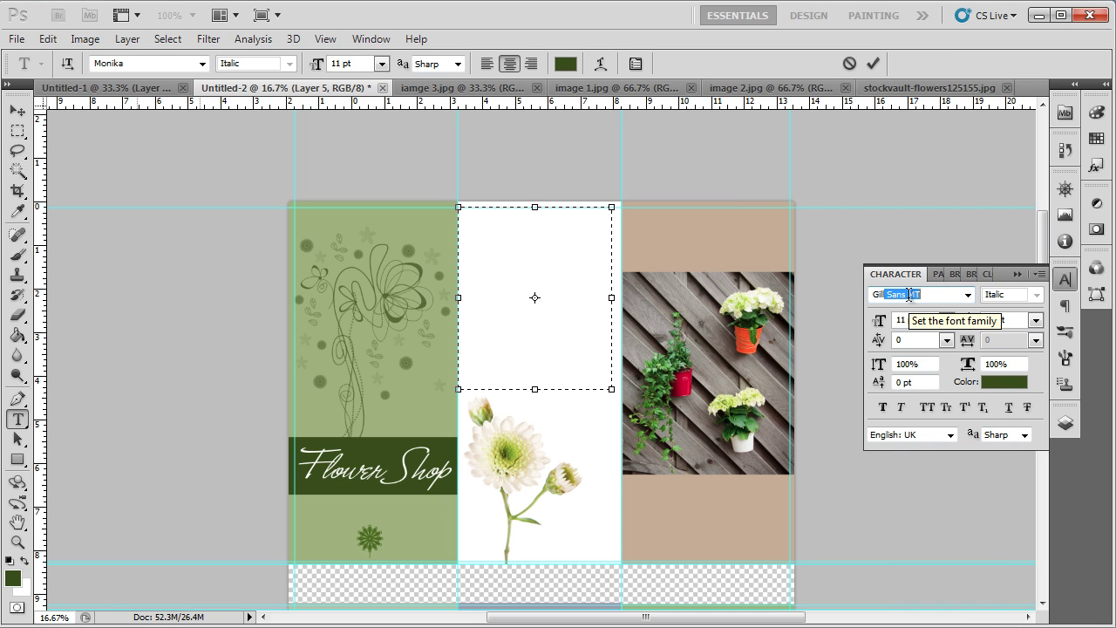
pyautogui.press('Return')
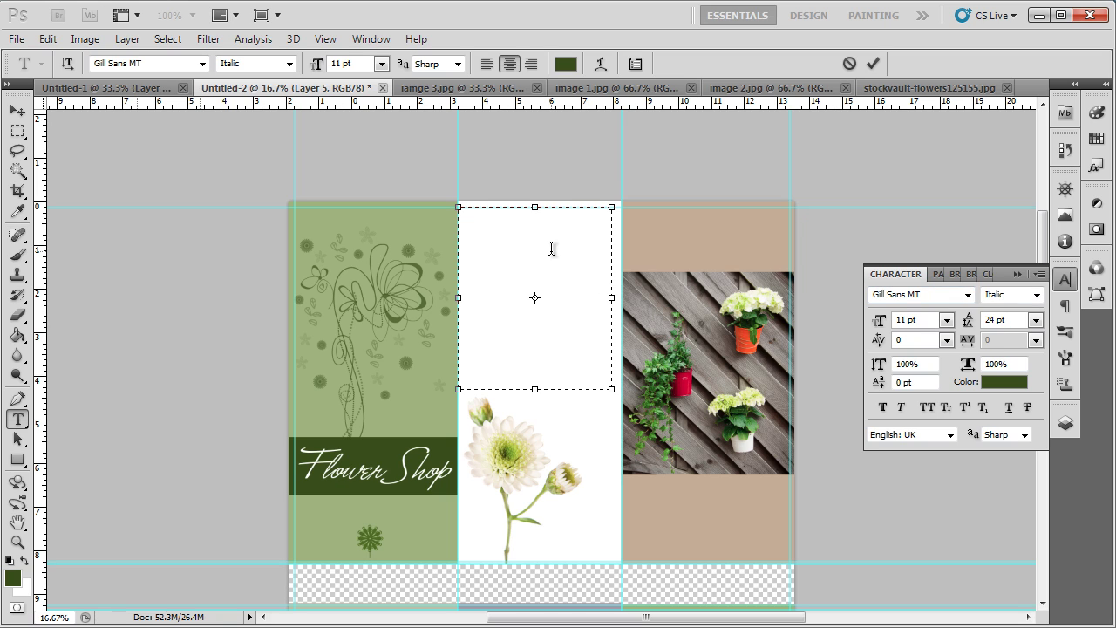
pyautogui.hotkey('ctrl', 'v')
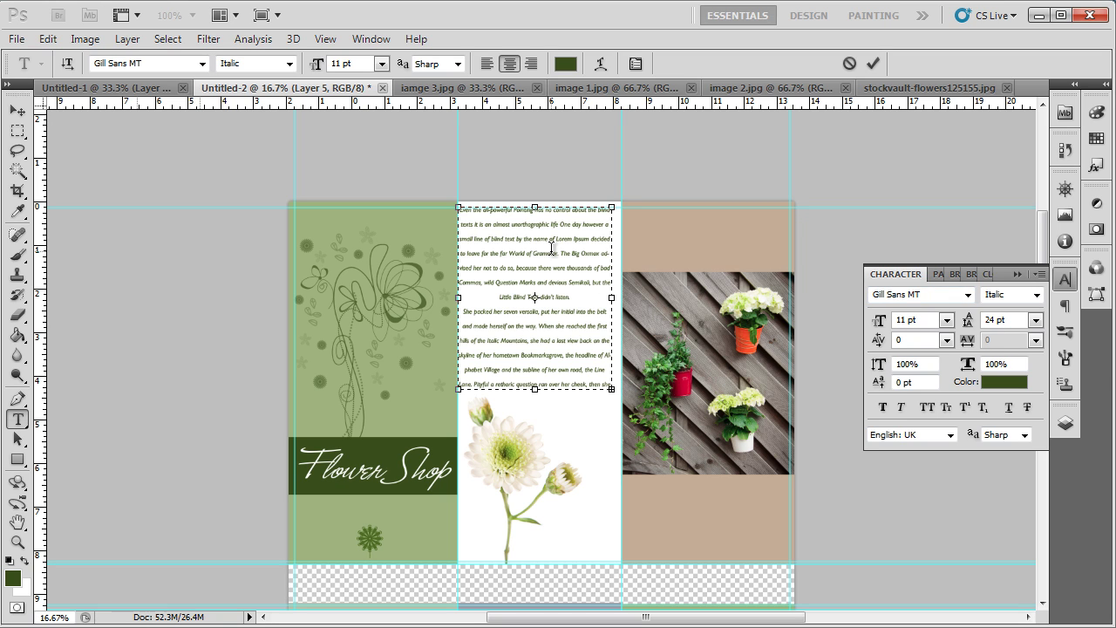
pyautogui.hotkey('ctrl', 'Return')
pyautogui.press('v')
# Step: Left-align the body text and set its leading to 18 pt
pyautogui.click(938, 274)
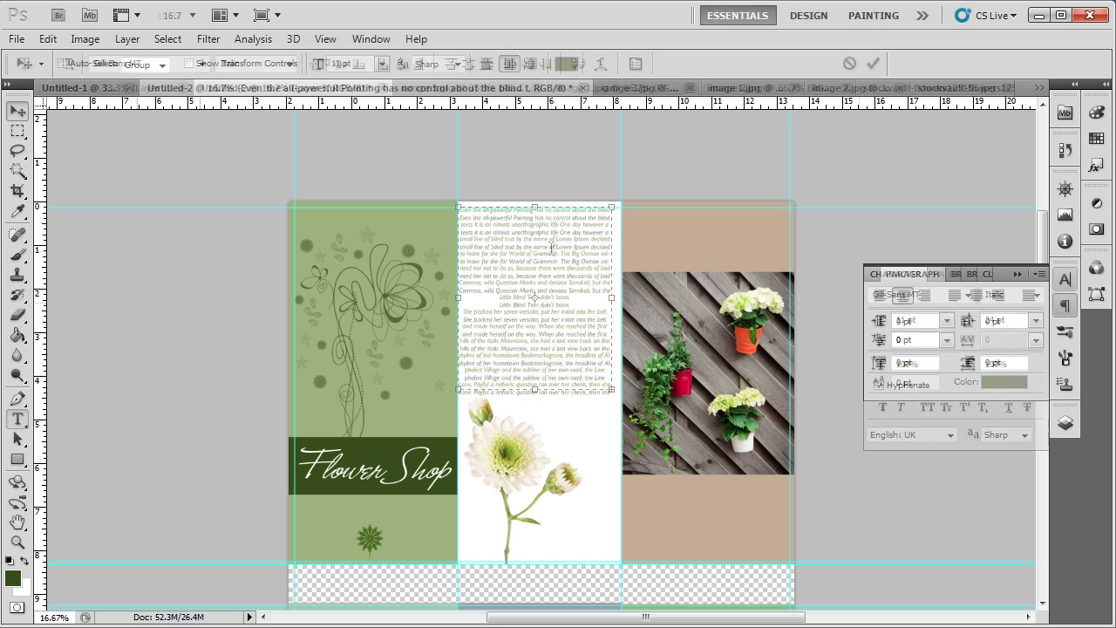
pyautogui.click(882, 296)
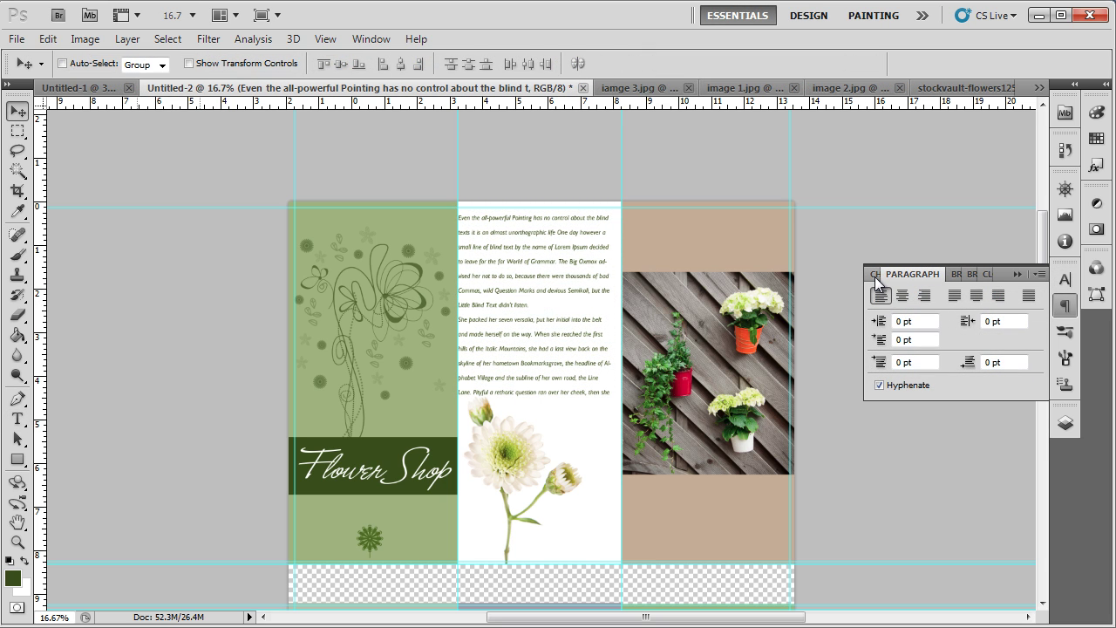
pyautogui.click(875, 276)
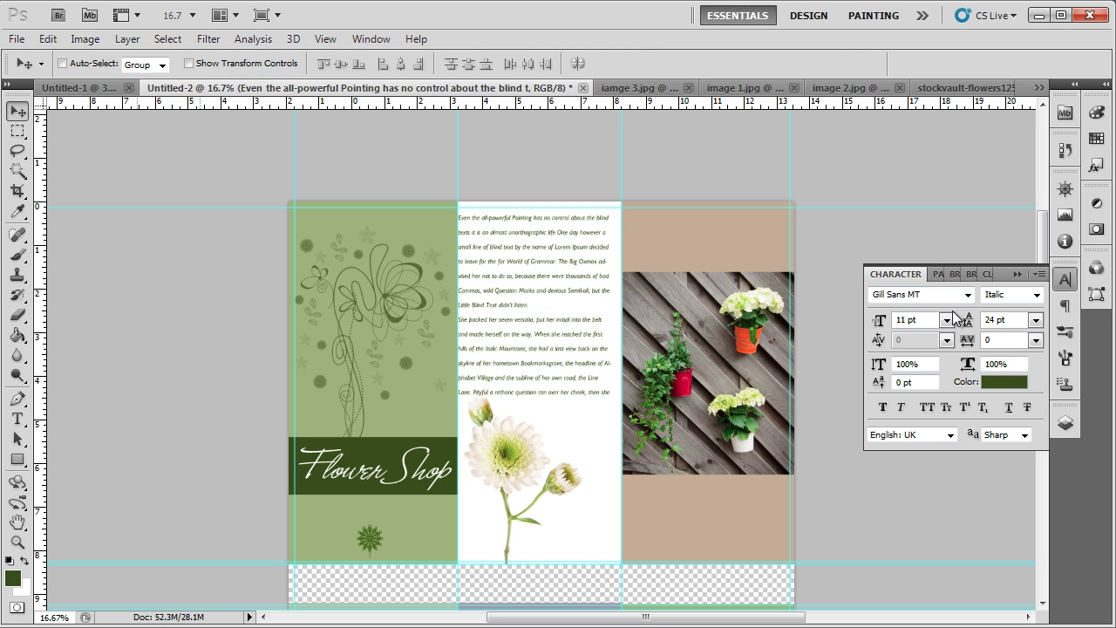
pyautogui.click(1035, 320)
pyautogui.click(1029, 500)
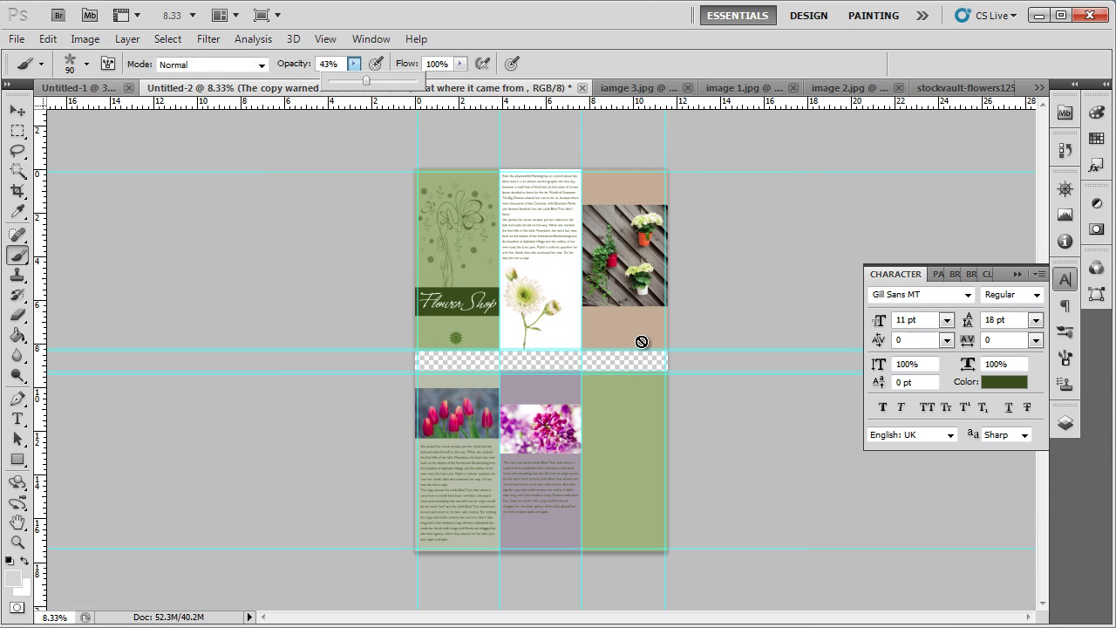
# Step: Add a new empty Layer 7 for the brush patterns and zoom in on the brochure
pyautogui.click(1065, 423)
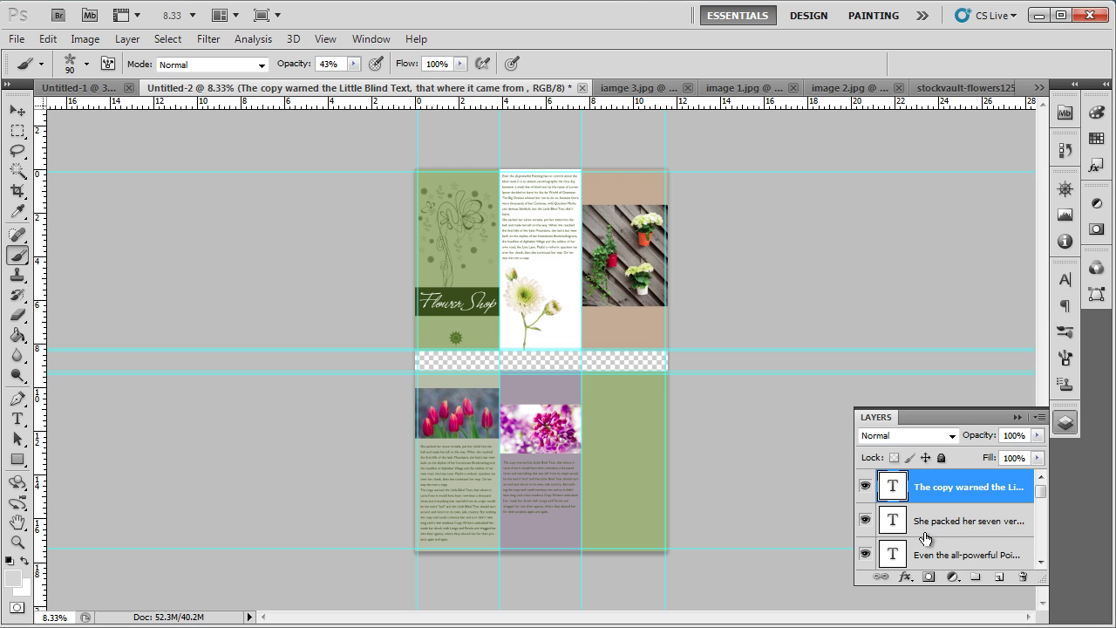
pyautogui.click(999, 576)
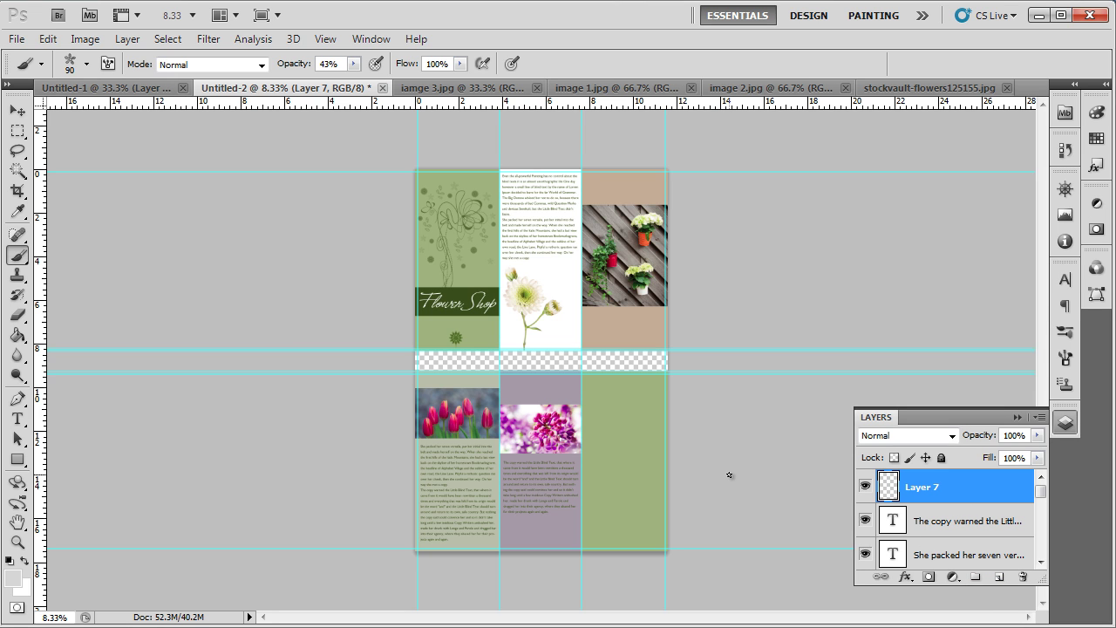
pyautogui.hotkey('ctrl', '+')
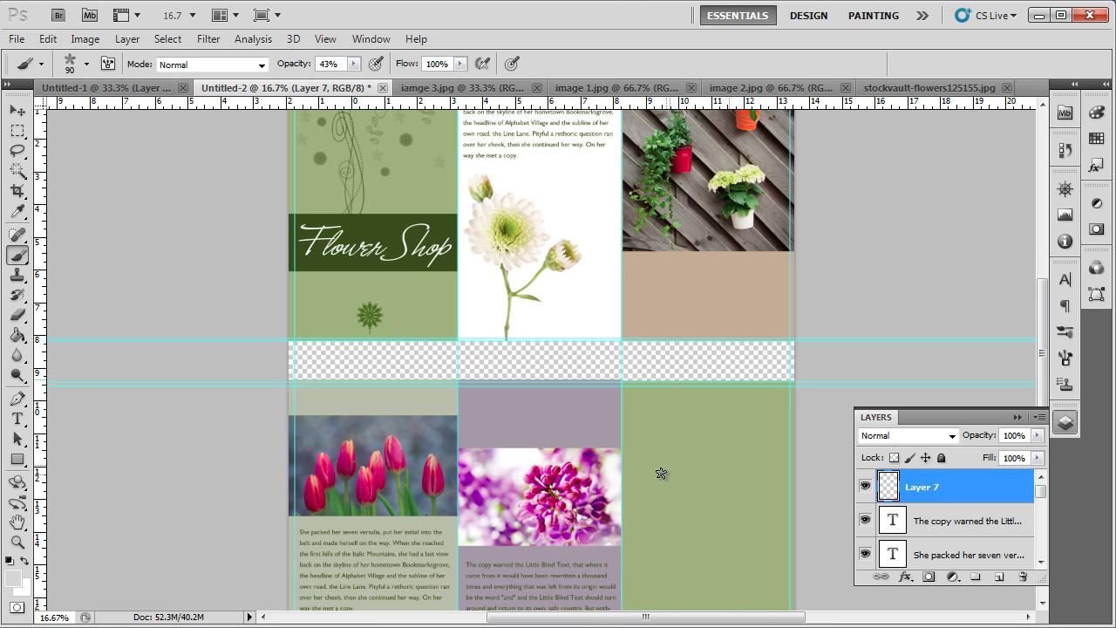
pyautogui.scroll(6, 632, 477)
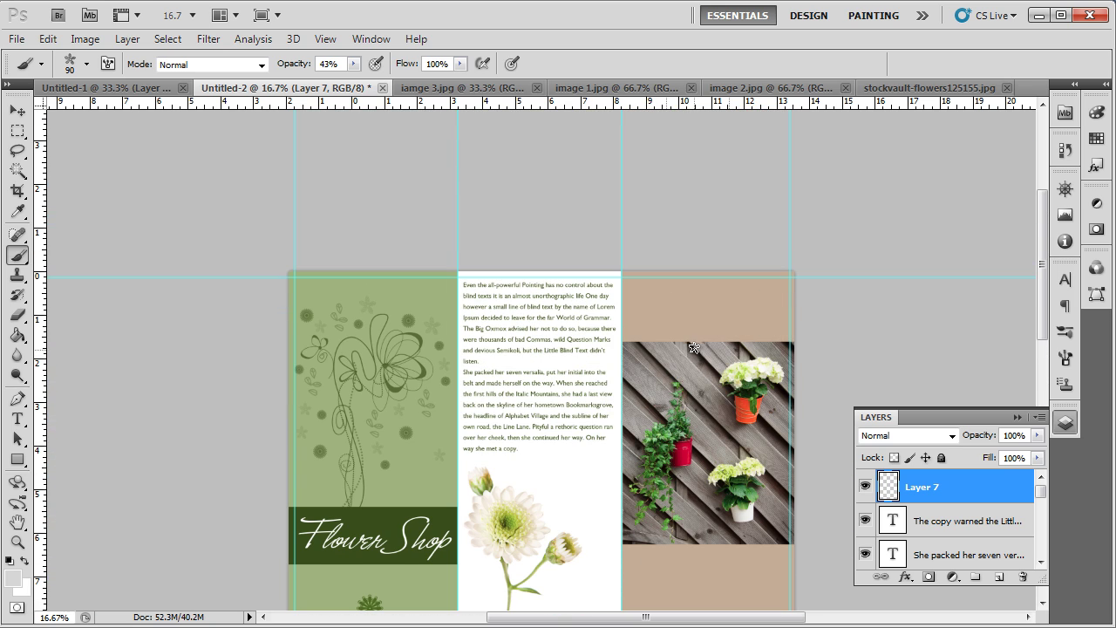
# Step: Enlarge the 43% flower brush and stamp faint flowers onto the tan, purple and green panels
pyautogui.press(']')
pyautogui.press(']')
pyautogui.press(']')
pyautogui.press(']')
pyautogui.press(']')
pyautogui.press(']')
pyautogui.press(']')
pyautogui.press(']')
pyautogui.press(']')
pyautogui.press(']')
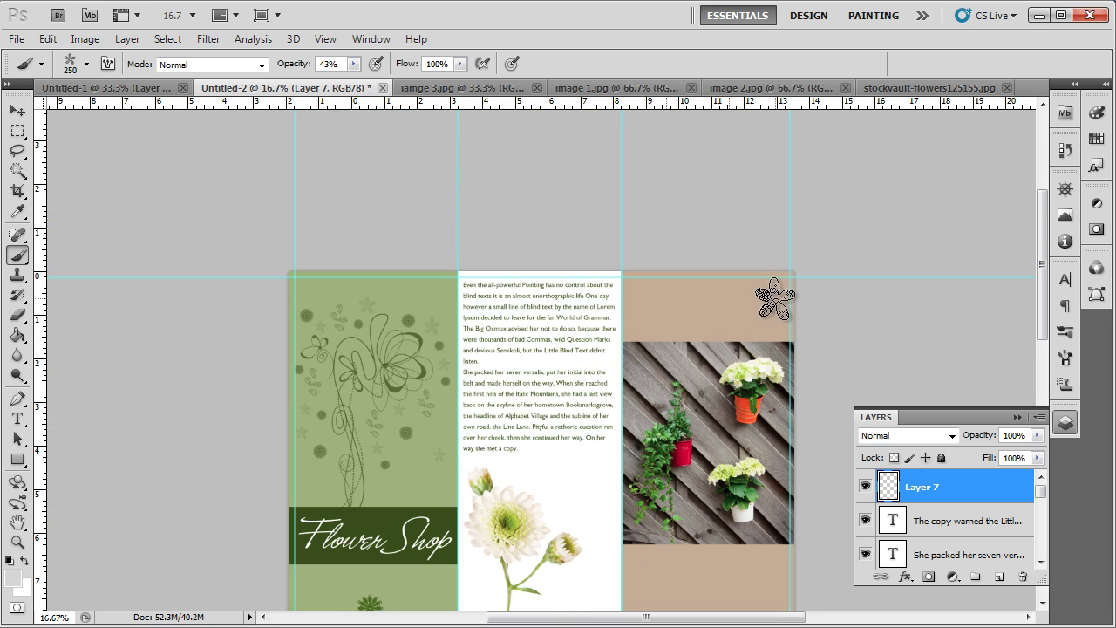
pyautogui.press(']')
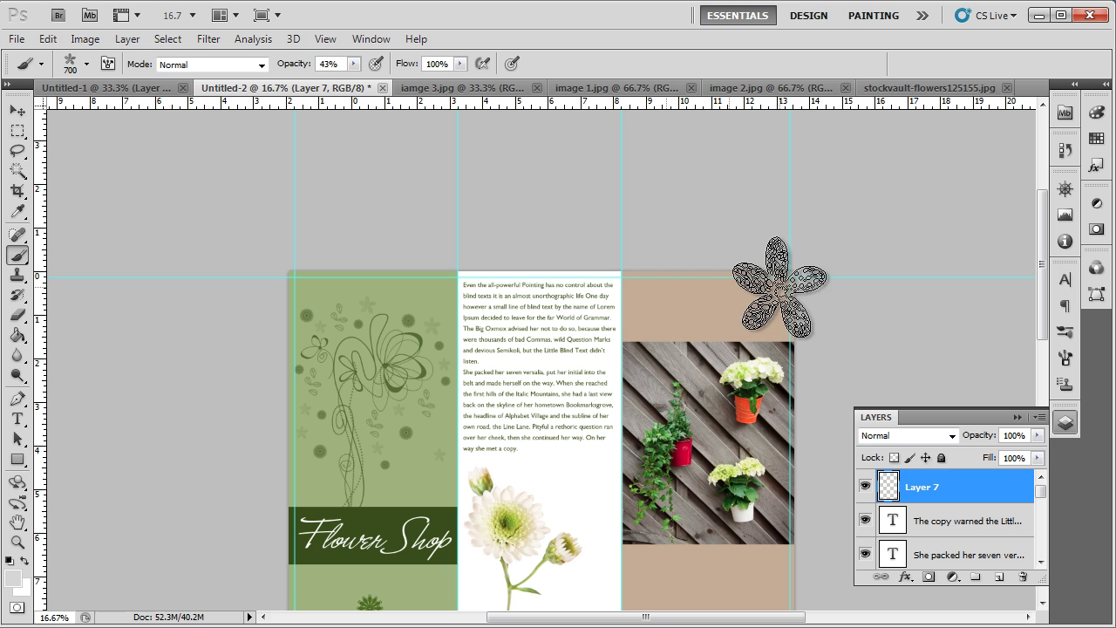
pyautogui.click(783, 285)
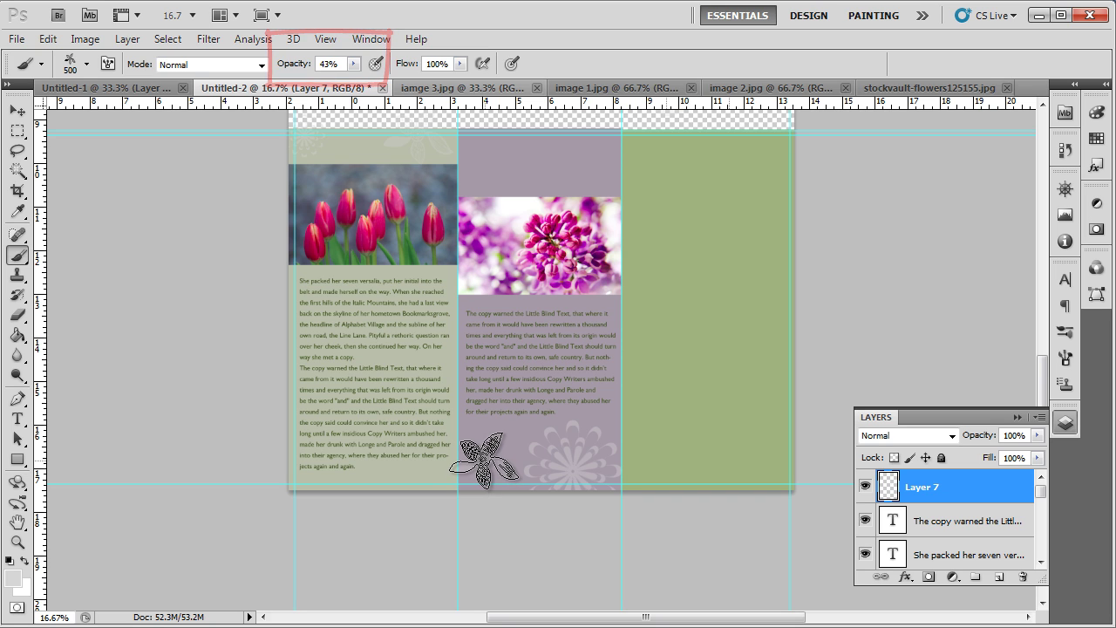
pyautogui.scroll(5, 524, 447)
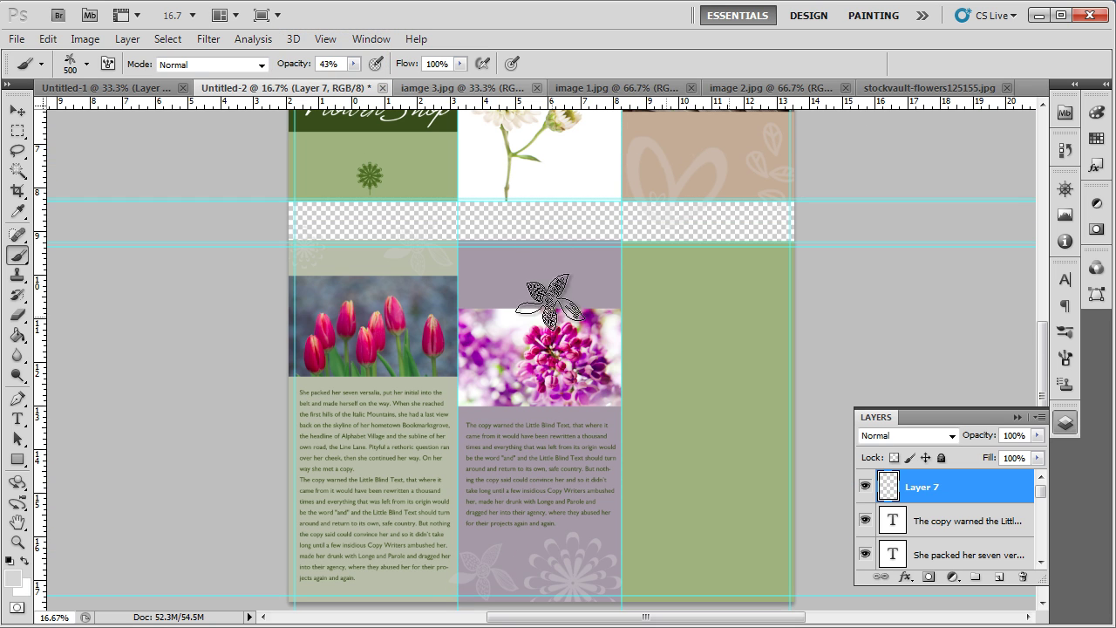
pyautogui.press(']')
pyautogui.press('[')
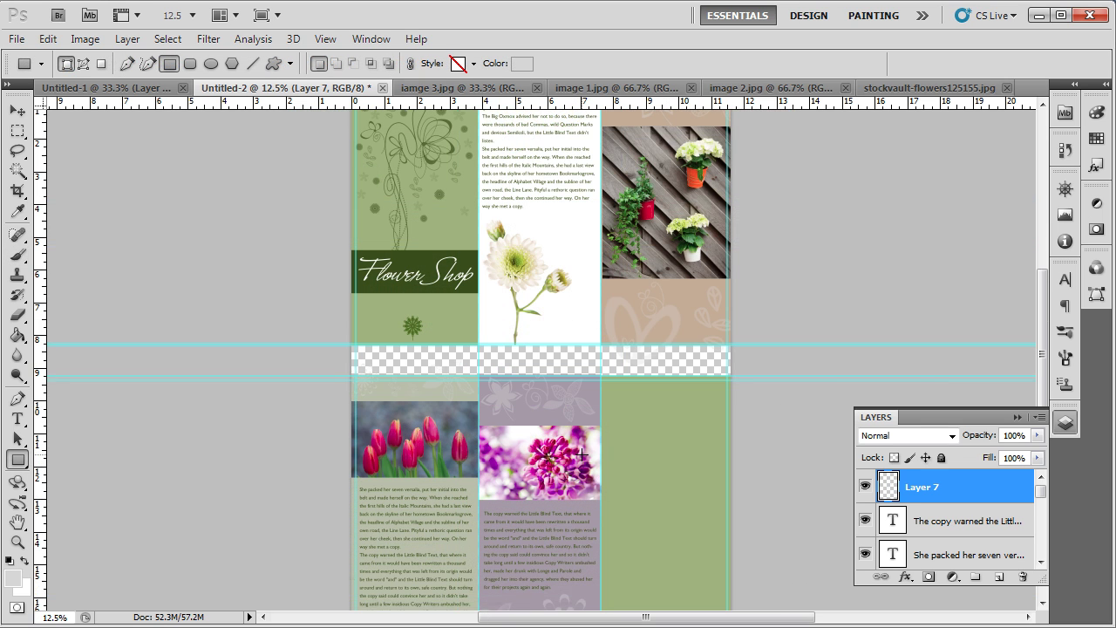
# Step: Draw a box across the lower right back panel, fill it with the banner's dark green, and start a text block
pyautogui.scroll(-4, 581, 454)
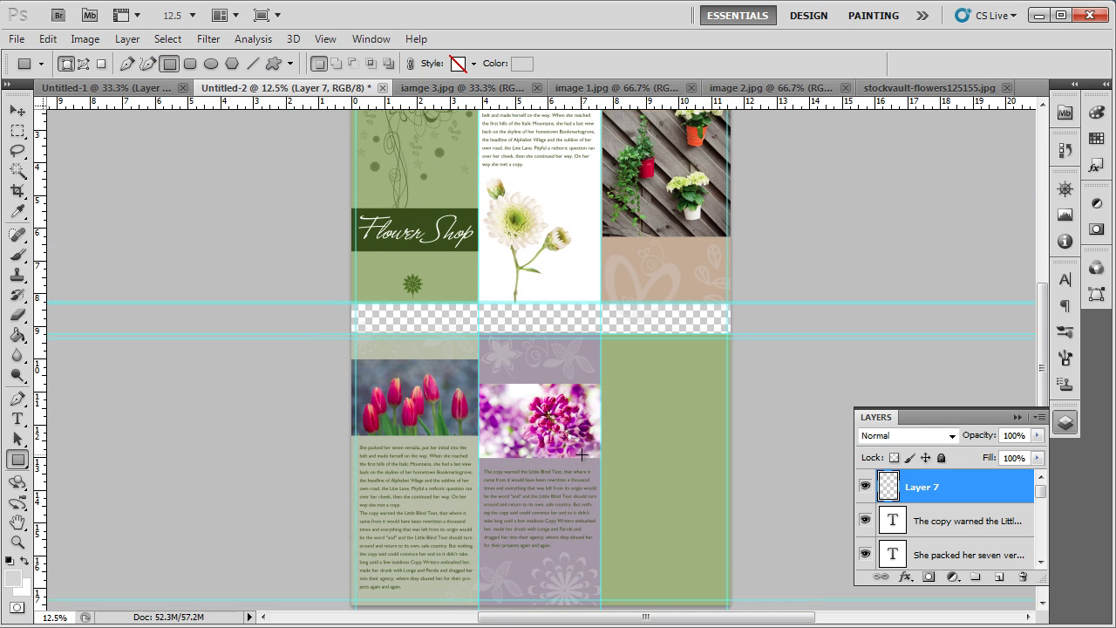
pyautogui.moveTo(614, 441); pyautogui.dragTo(734, 499)
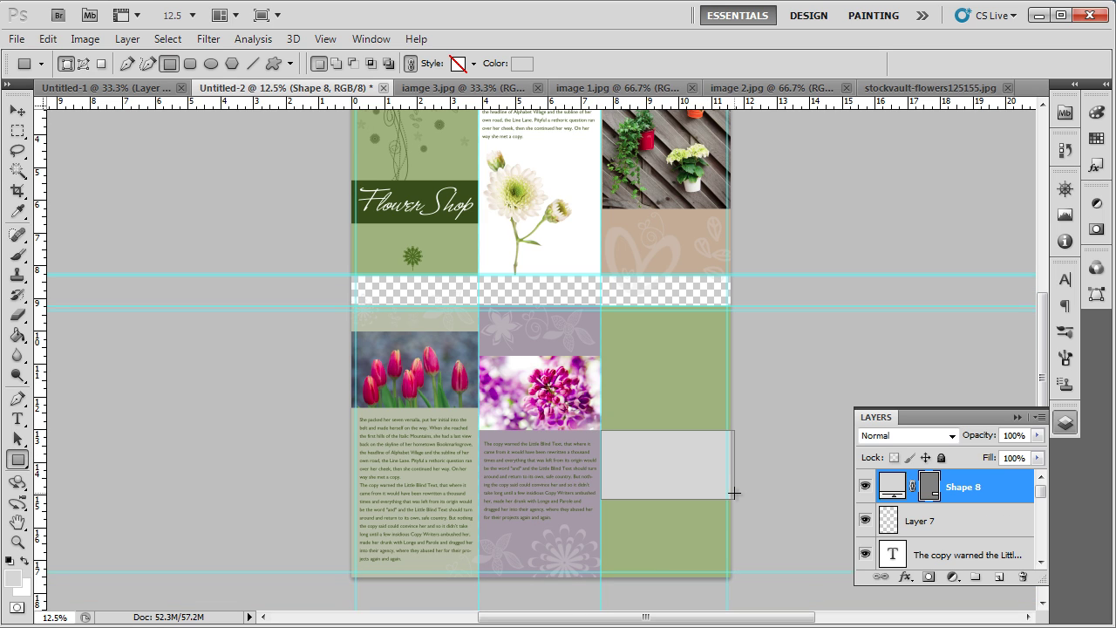
pyautogui.doubleClick(893, 488)
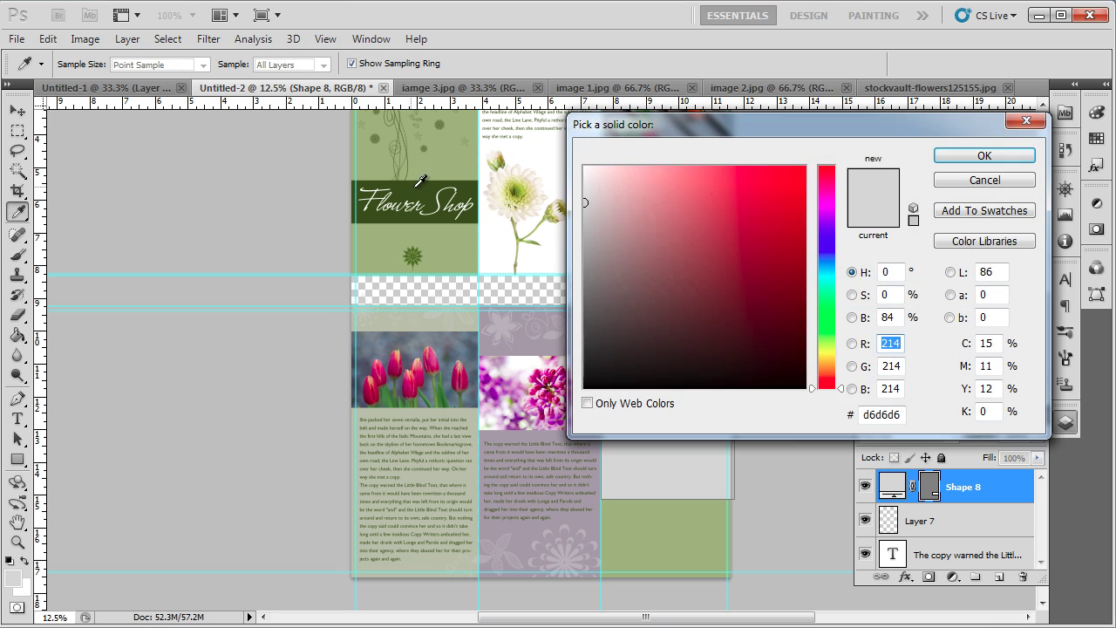
pyautogui.click(415, 187)
pyautogui.click(955, 160)
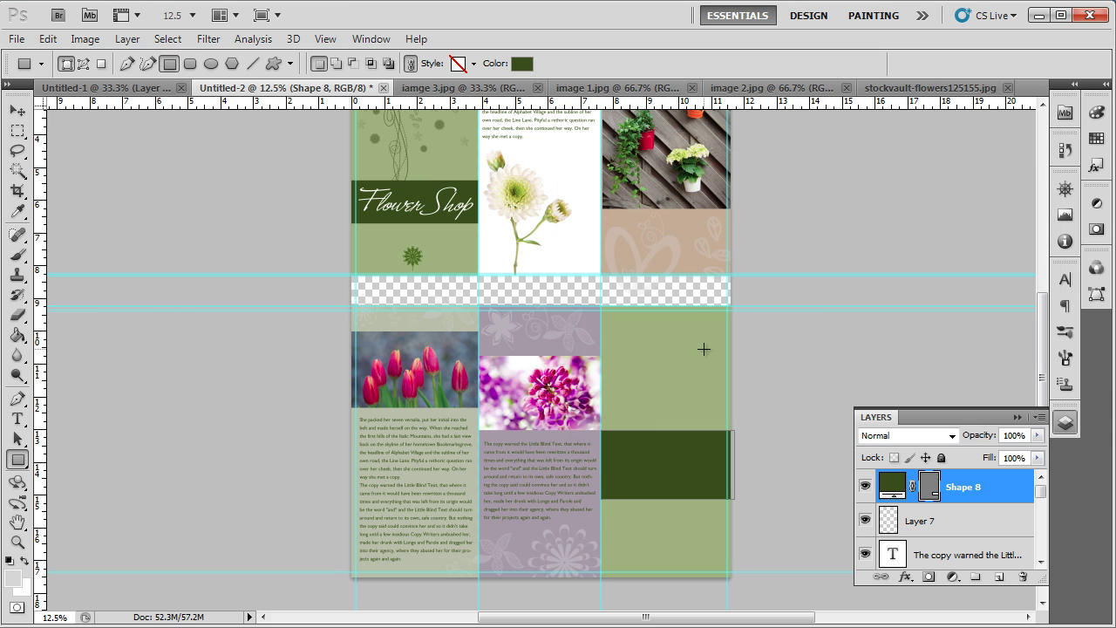
pyautogui.click(17, 419)
pyautogui.click(639, 377)
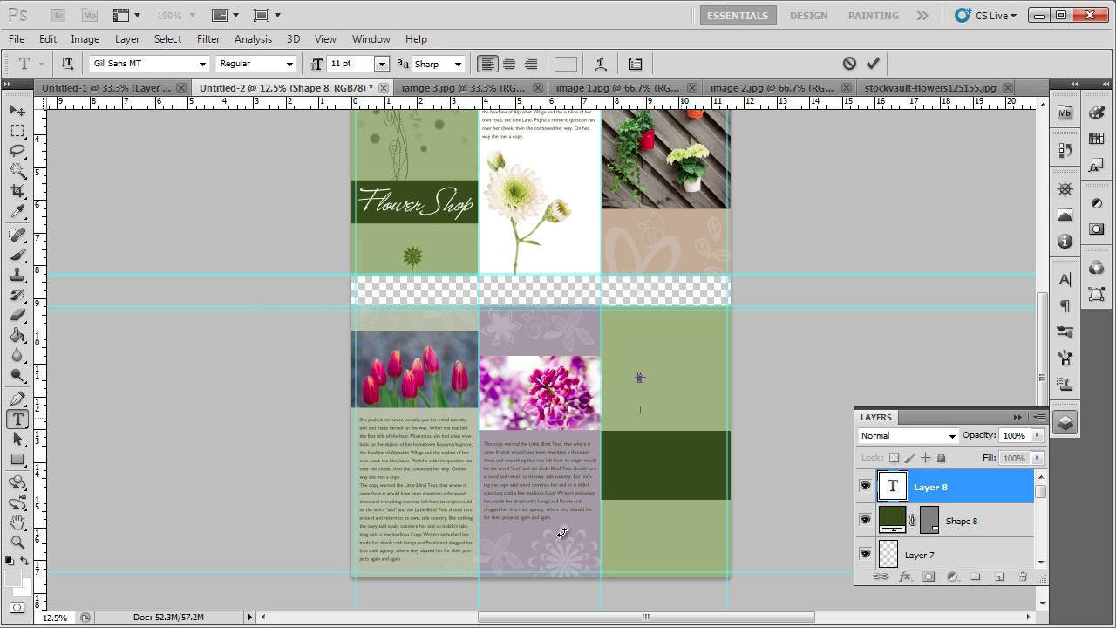
# Step: Paste and commit the contact details text in the green box
pyautogui.hotkey('ctrl', 't')
pyautogui.hotkey('ctrl', 'Return')
pyautogui.press('v')
# Step: Centre the contact details and set them to 12 pt Bold
pyautogui.click(913, 274)
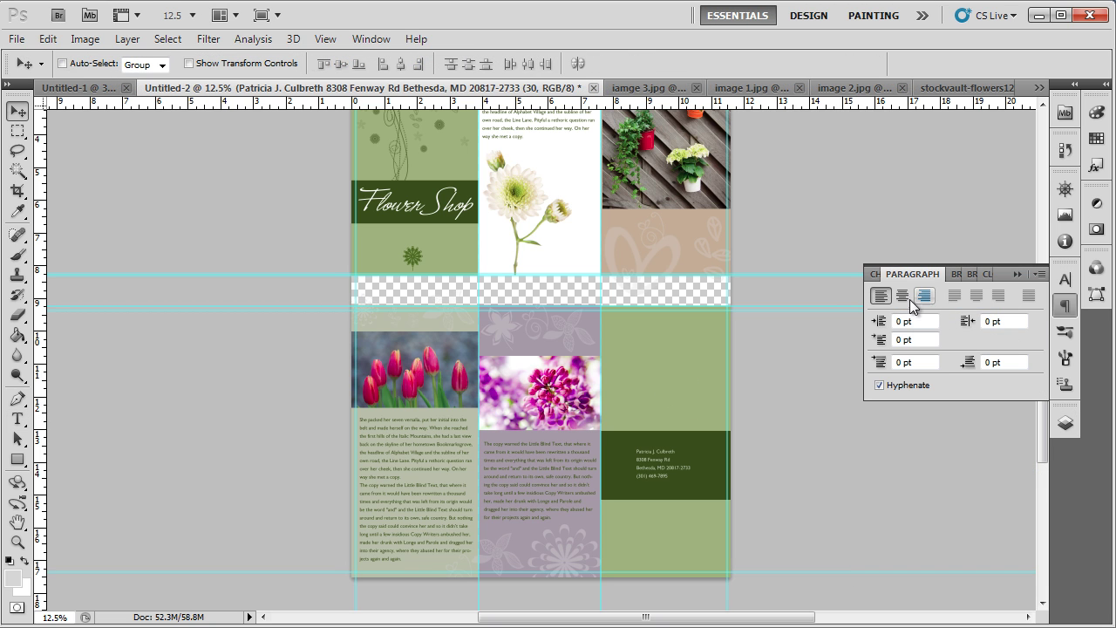
pyautogui.click(904, 296)
pyautogui.click(874, 275)
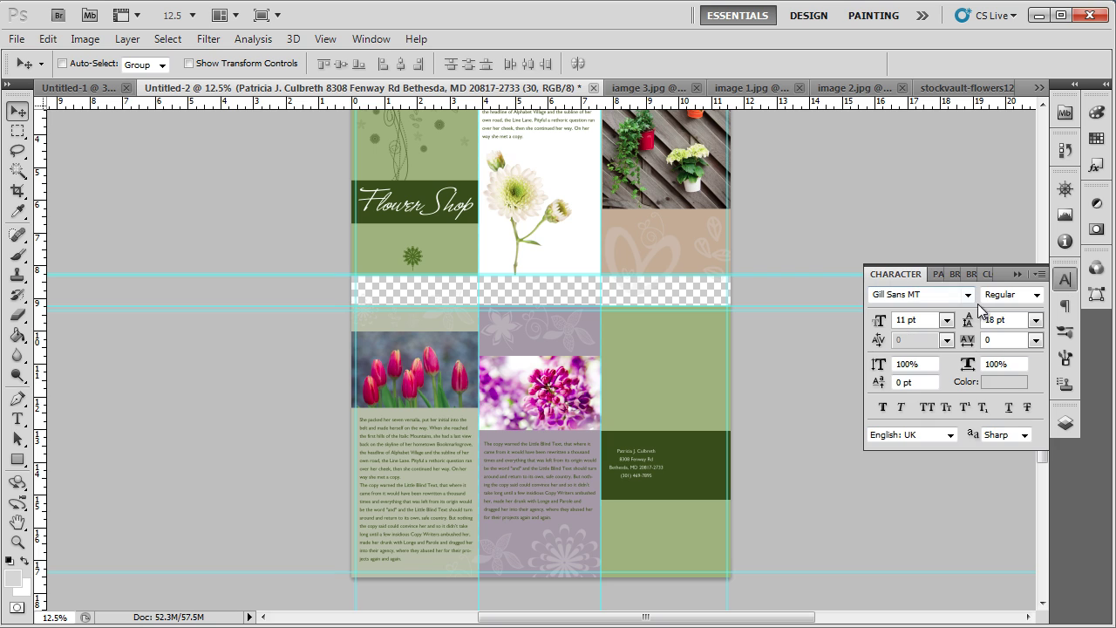
pyautogui.click(947, 320)
pyautogui.click(931, 462)
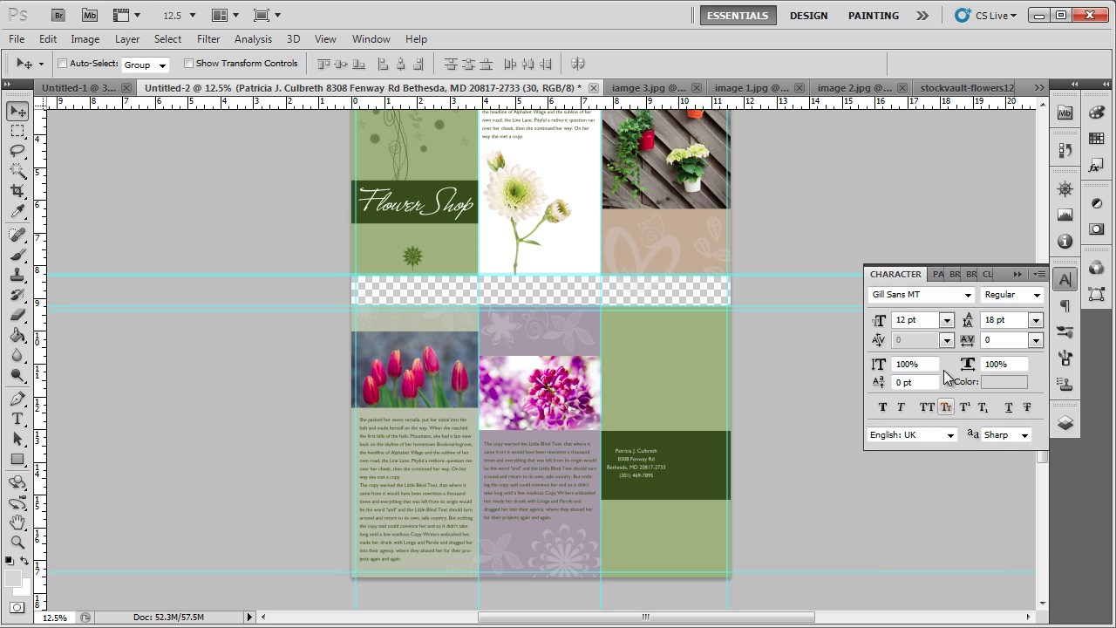
pyautogui.click(1038, 298)
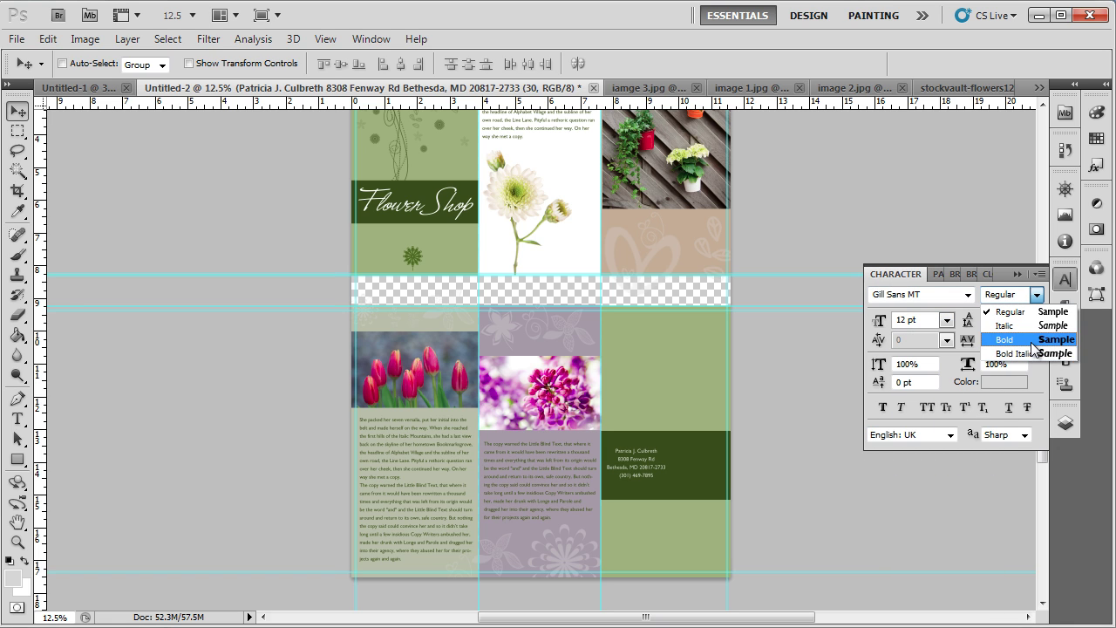
pyautogui.click(1014, 339)
# Step: Copy the green flower ornament into the right back panel above the contact box
pyautogui.hotkey('ctrl', '+')
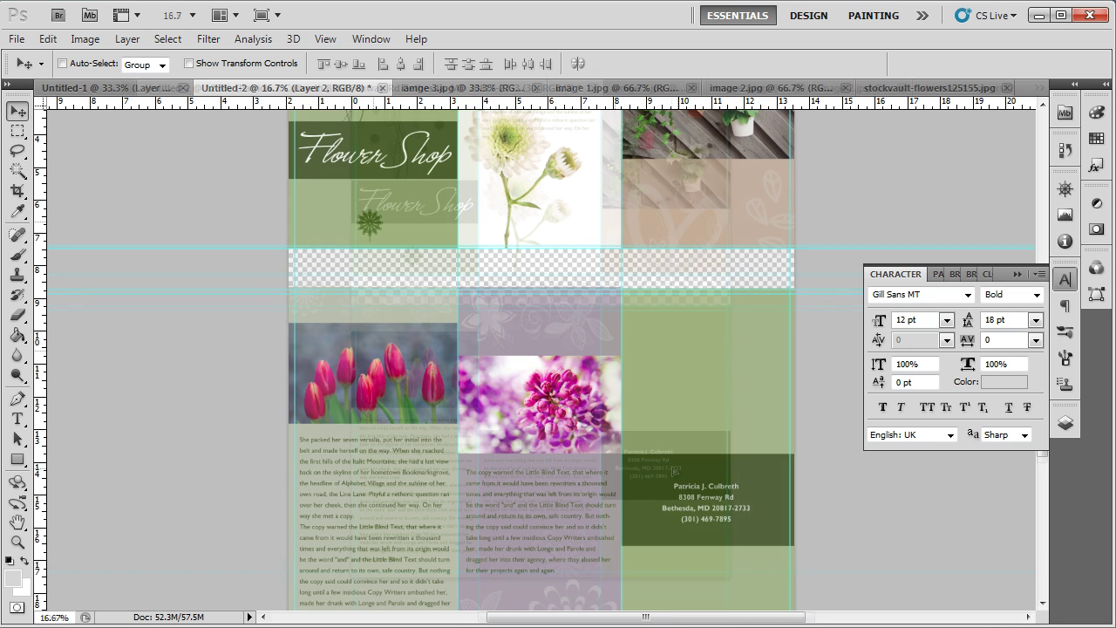
pyautogui.keyDown('alt'); pyautogui.moveTo(370, 227); pyautogui.dragTo(707, 419); pyautogui.keyUp('alt')
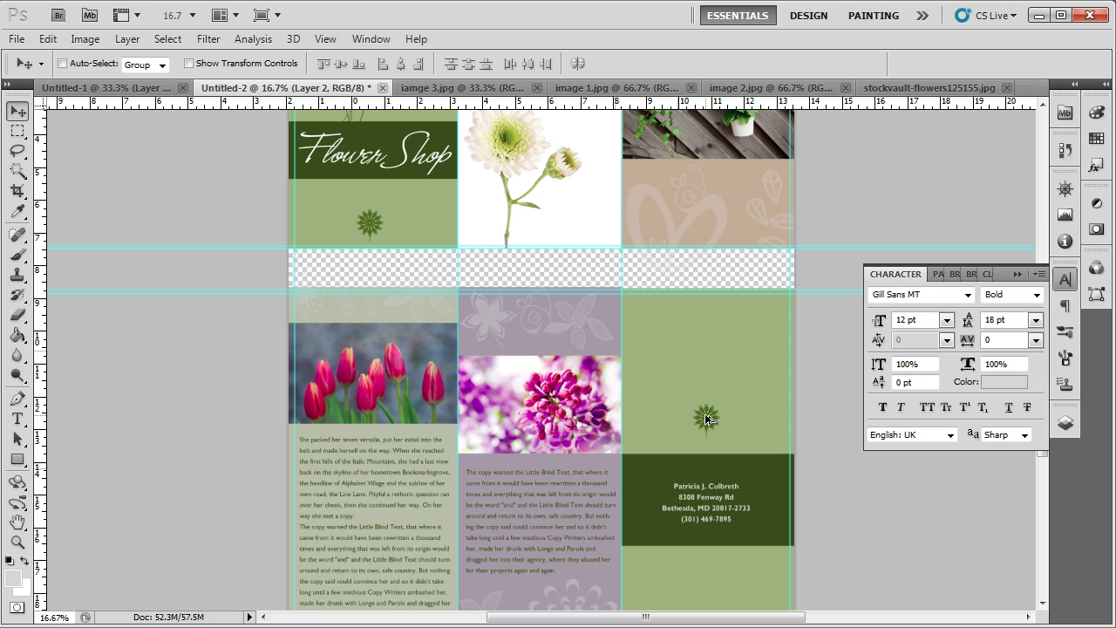
pyautogui.scroll(-5, 710, 428)
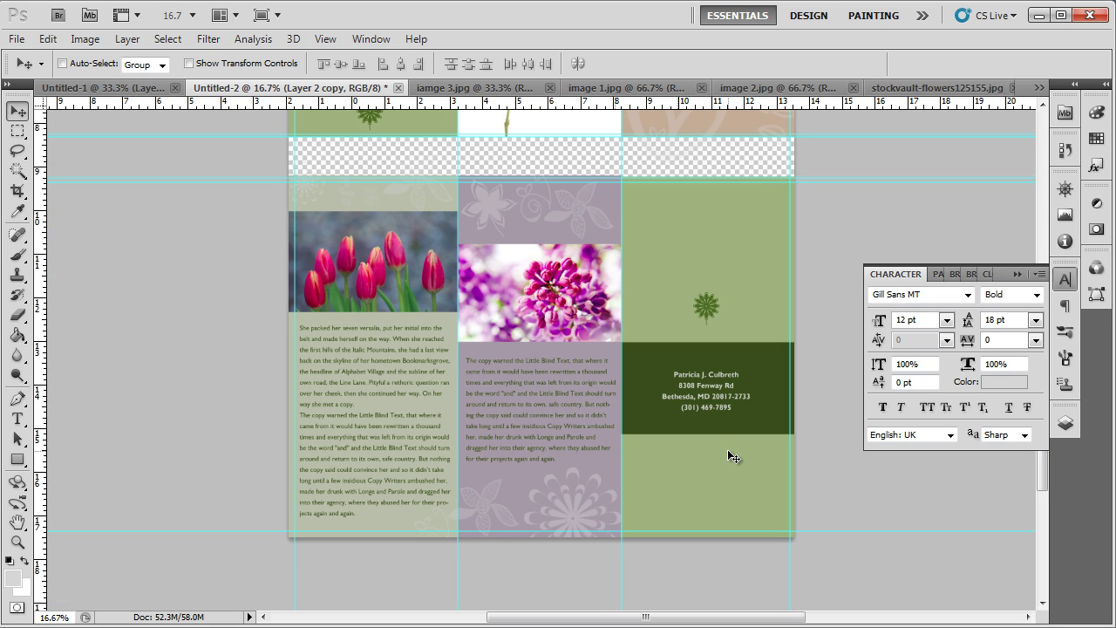